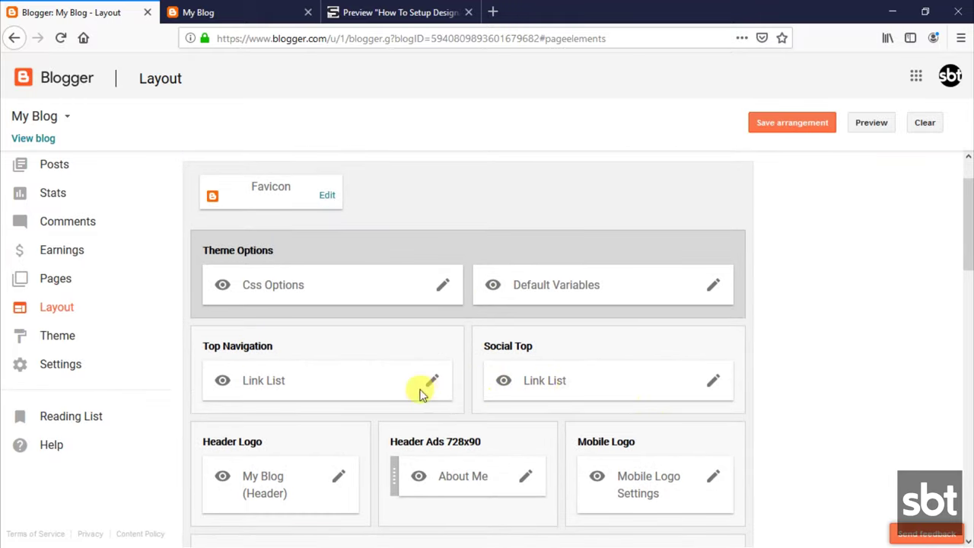
pyautogui.scroll(-10, 684, 389)
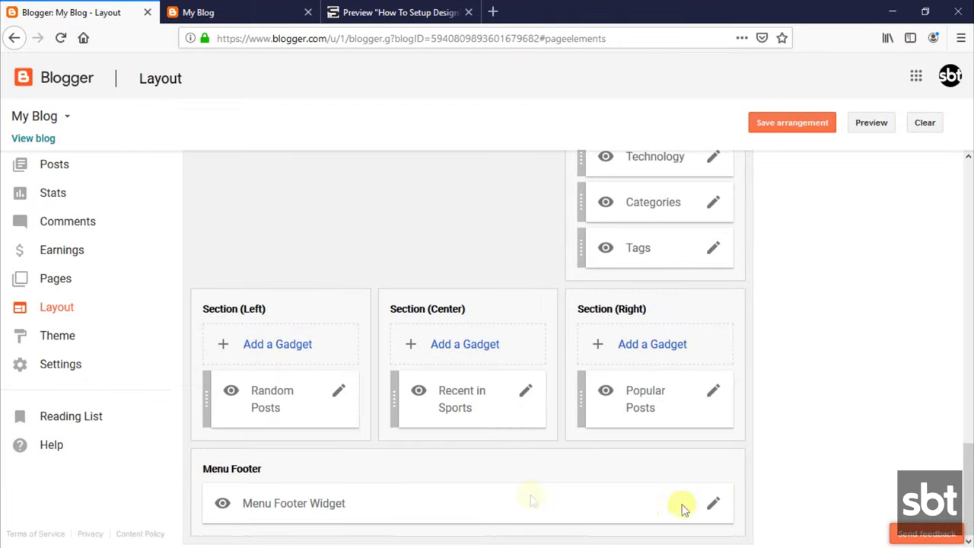
pyautogui.scroll(15, 576, 468)
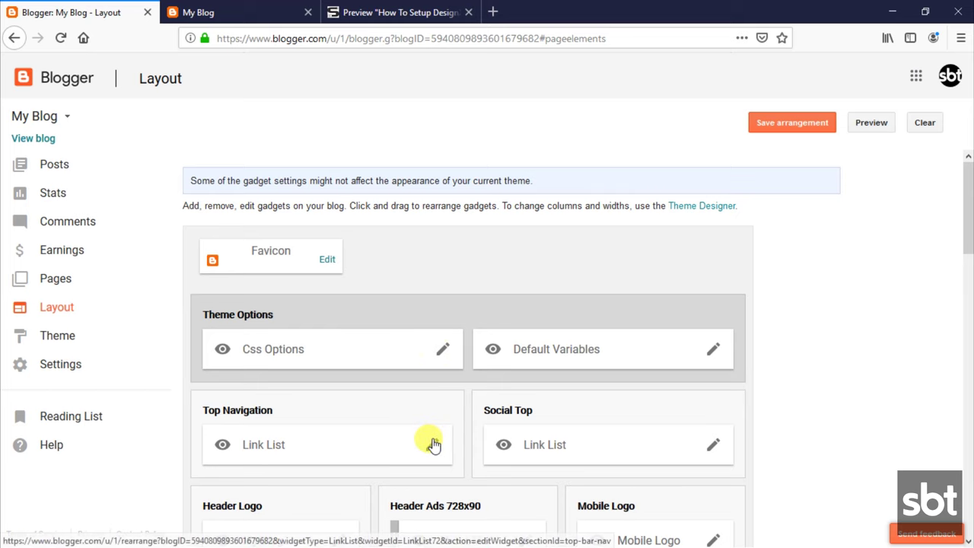
pyautogui.click(432, 445)
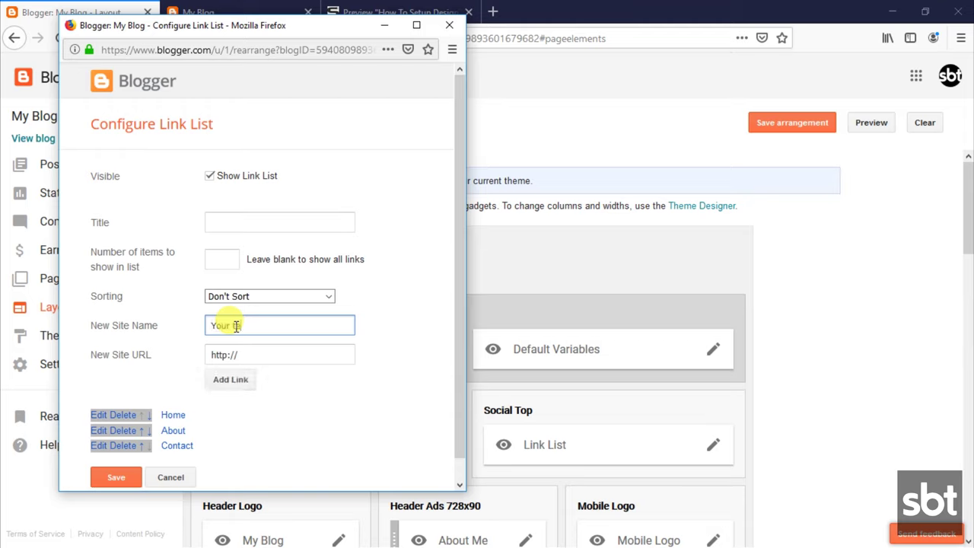
pyautogui.click(283, 354)
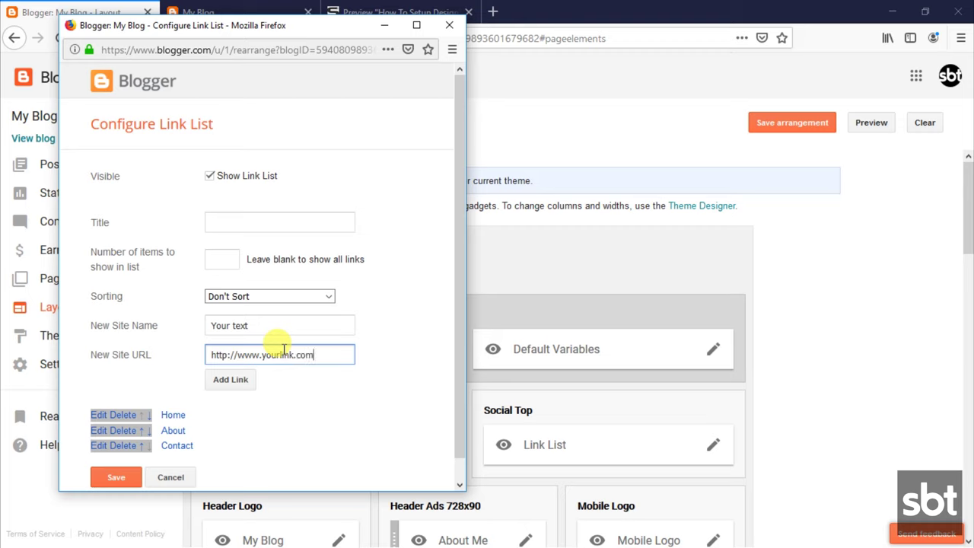
pyautogui.click(238, 378)
# - Move the "Your text" link below Contact, save the Top Navigation link list and reload the blog page
pyautogui.scroll(-1, 206, 388)
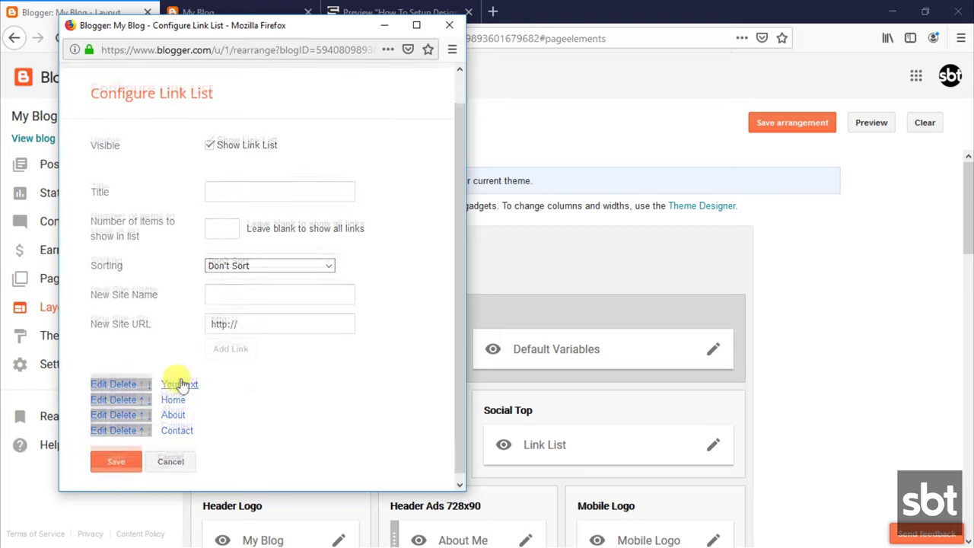
pyautogui.click(147, 378)
pyautogui.click(149, 432)
pyautogui.click(149, 446)
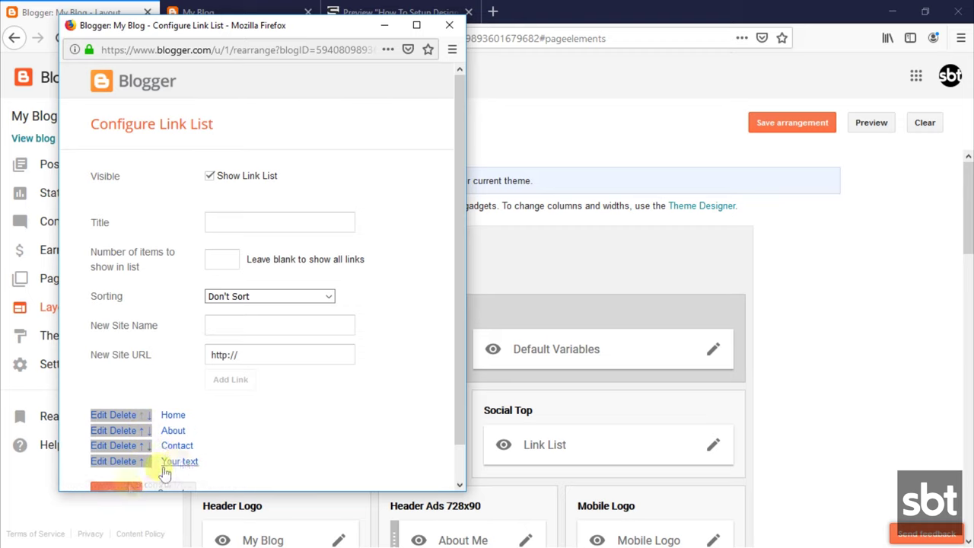
pyautogui.scroll(-1, 135, 449)
pyautogui.click(131, 451)
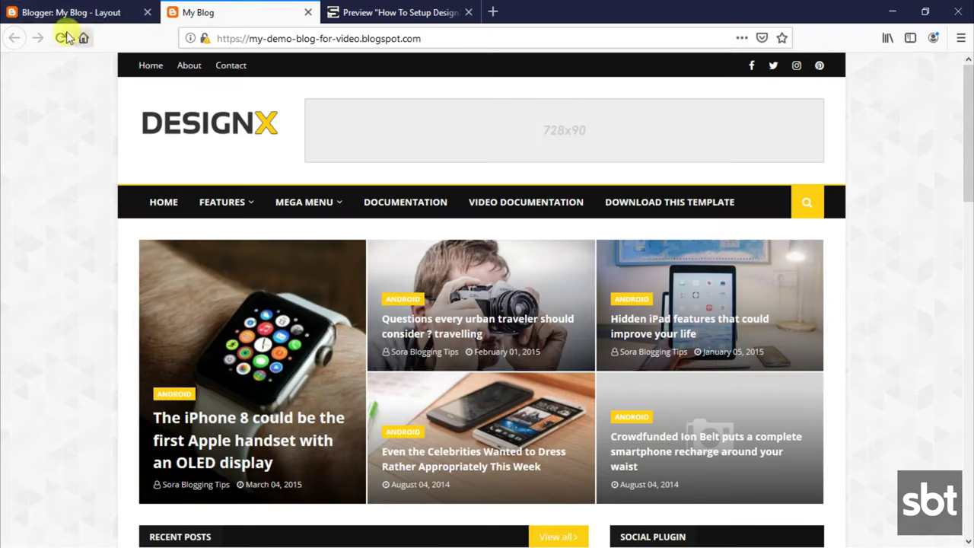
pyautogui.click(62, 37)
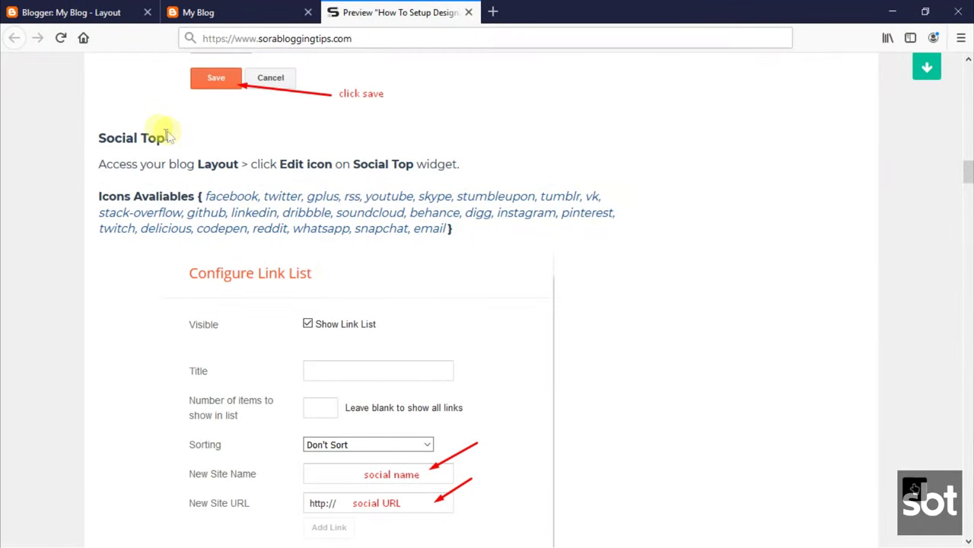
# - Read the documentation's Social Top section and add a link named "rss" with its web address to the Social Top link list
pyautogui.moveTo(167, 135); pyautogui.dragTo(96, 127)
pyautogui.click(116, 176)
pyautogui.moveTo(101, 162); pyautogui.dragTo(470, 236)
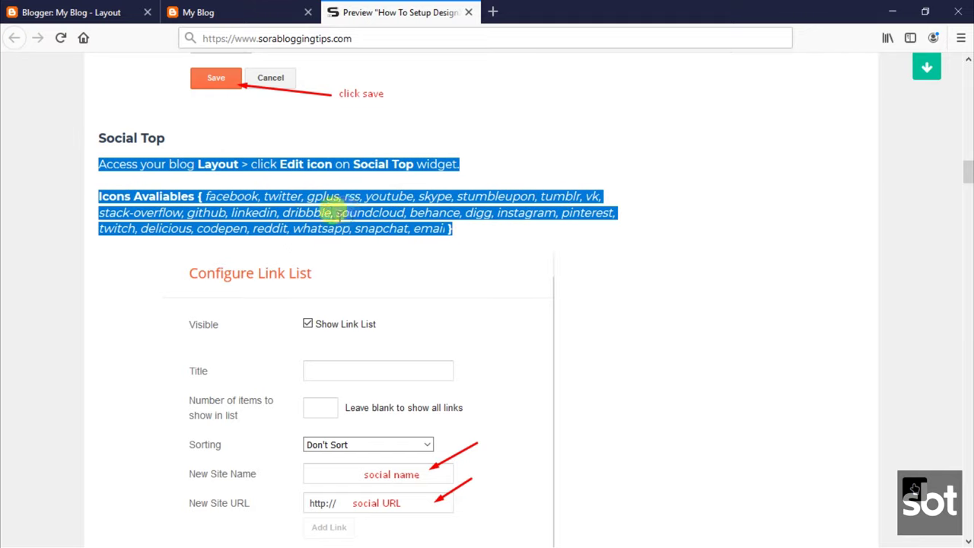
pyautogui.click(338, 207)
pyautogui.click(68, 12)
pyautogui.scroll(-3, 687, 342)
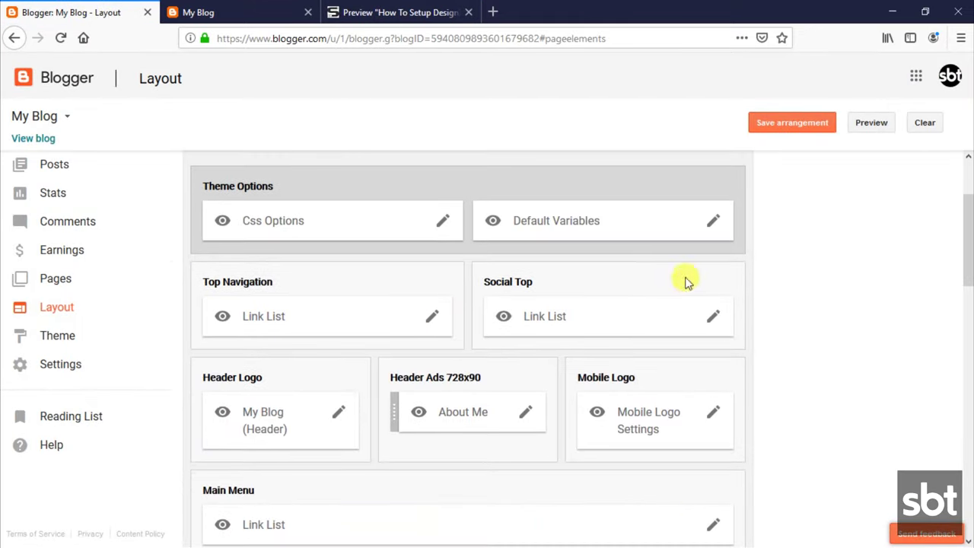
pyautogui.click(714, 318)
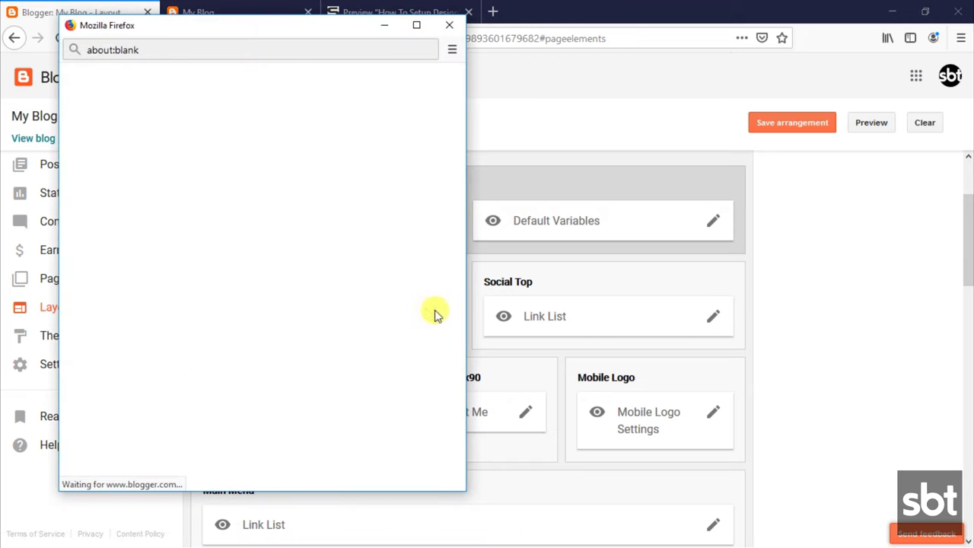
pyautogui.scroll(-1, 124, 424)
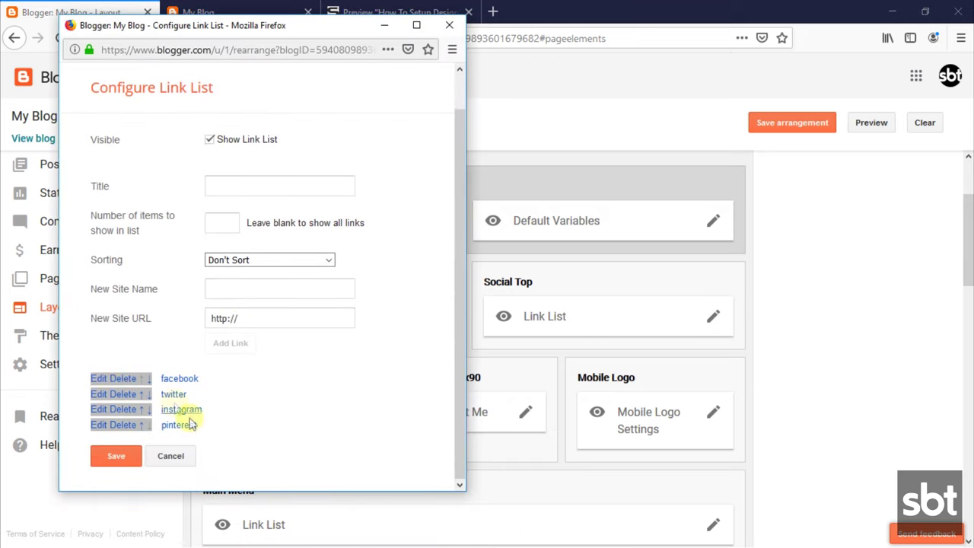
pyautogui.click(266, 288)
pyautogui.write('rss')
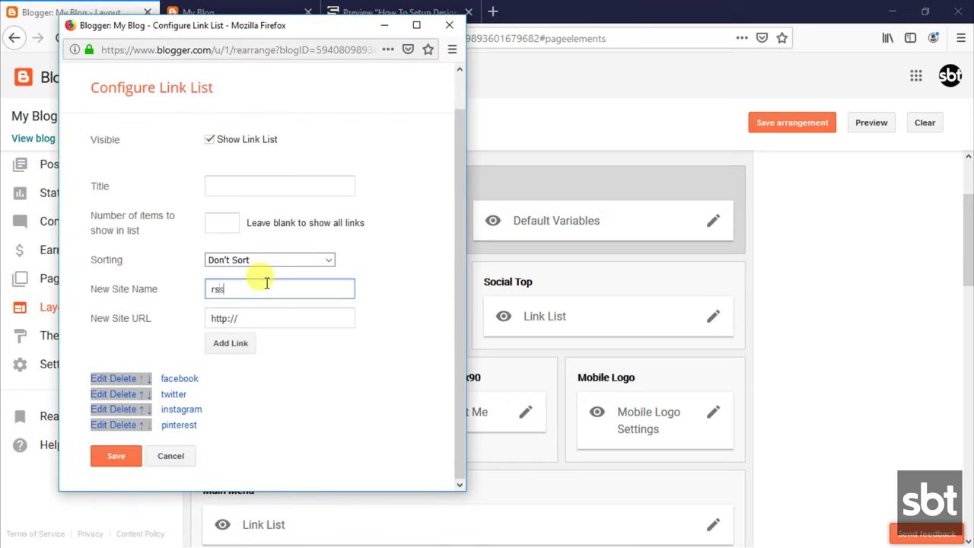
pyautogui.click(261, 321)
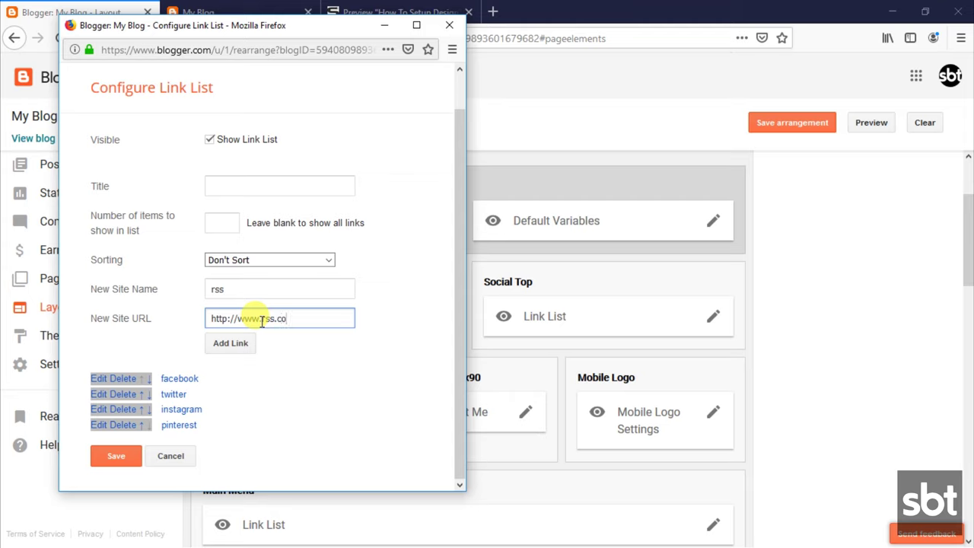
pyautogui.click(229, 342)
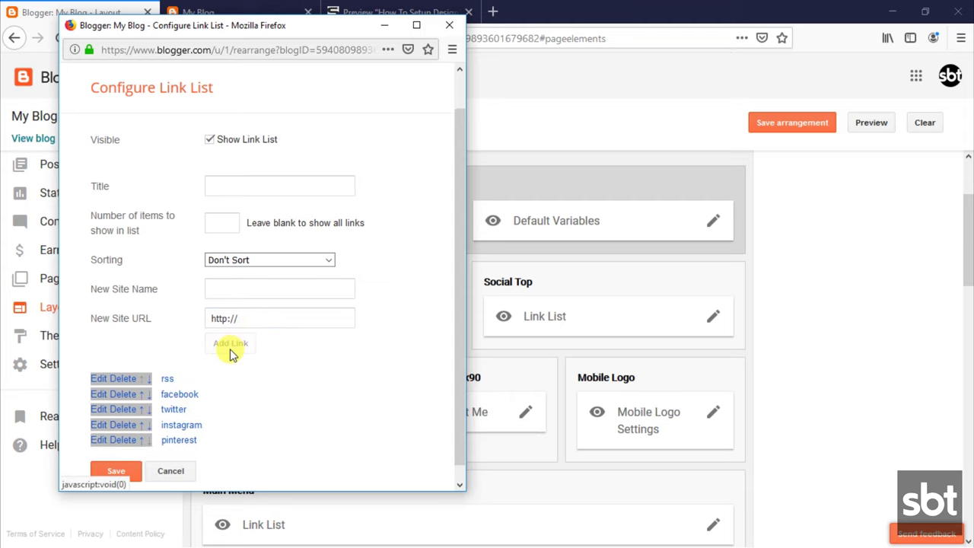
# - Save the Social Top link list and reload the blog page to check the header icons
pyautogui.scroll(-1, 209, 410)
pyautogui.click(121, 457)
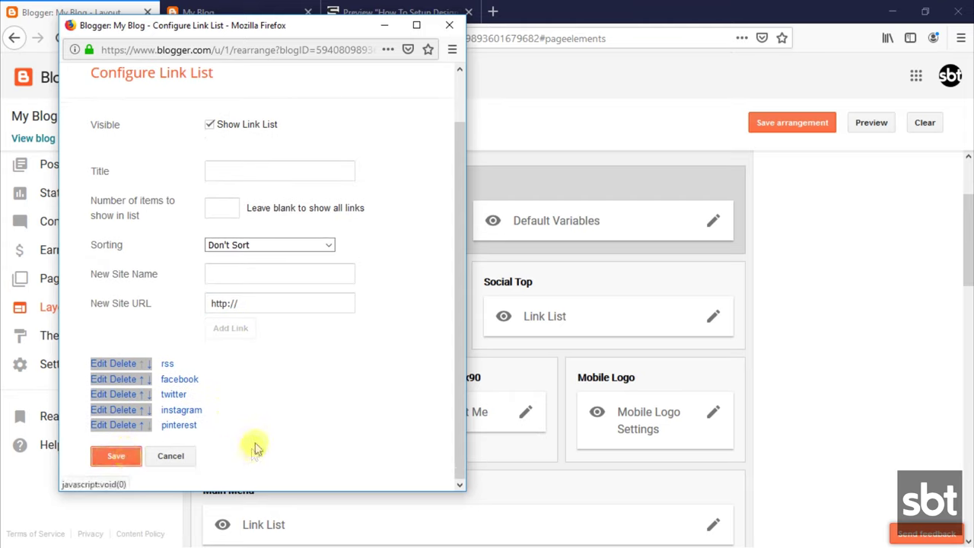
pyautogui.click(196, 11)
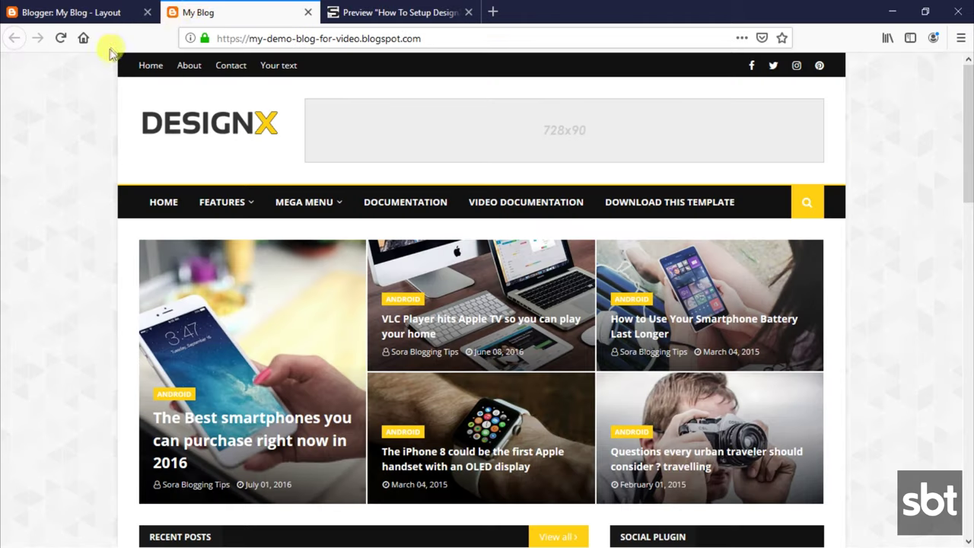
pyautogui.click(61, 39)
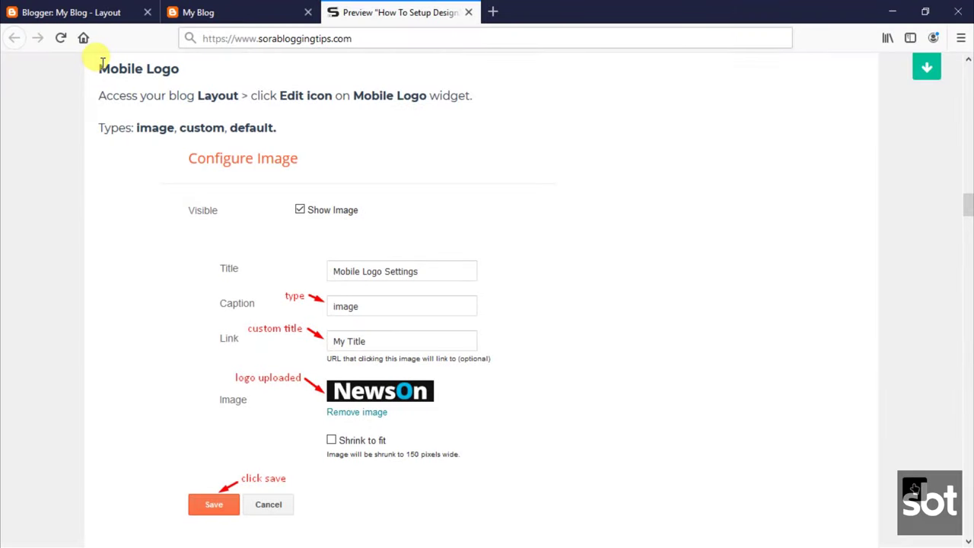
# - Read the documentation's Mobile Logo section, including the logo types and the example image settings
pyautogui.moveTo(103, 67); pyautogui.dragTo(180, 70)
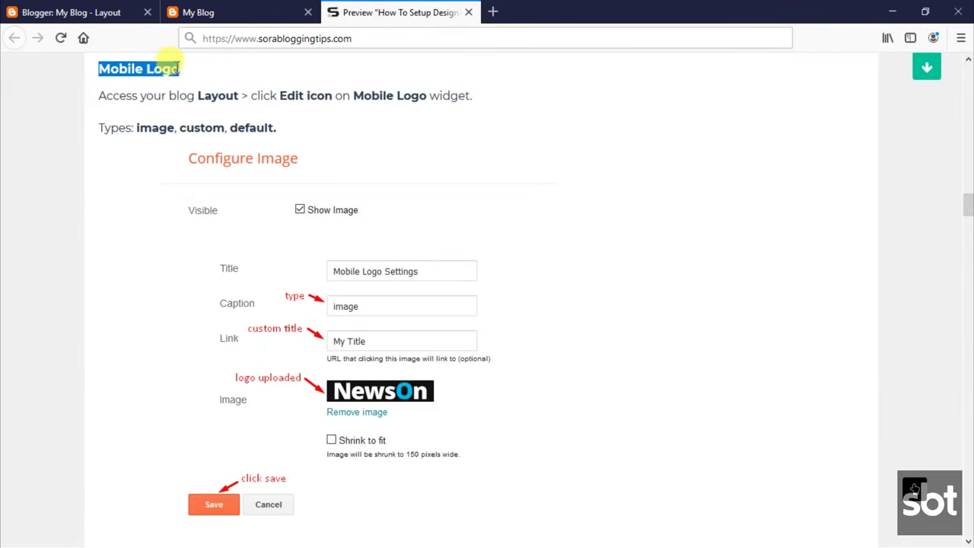
pyautogui.click(104, 76)
pyautogui.moveTo(100, 92); pyautogui.dragTo(476, 105)
pyautogui.click(118, 127)
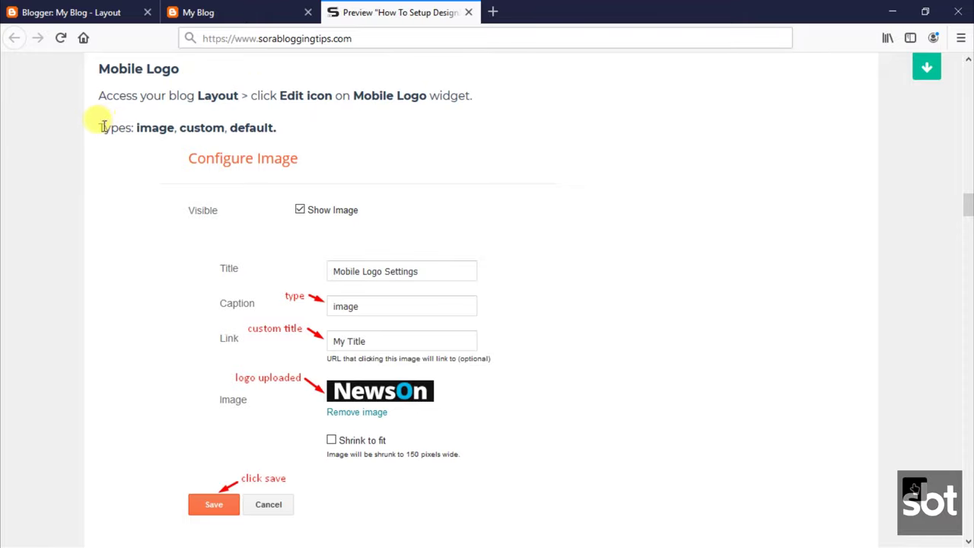
pyautogui.moveTo(101, 126); pyautogui.dragTo(279, 126)
pyautogui.click(209, 122)
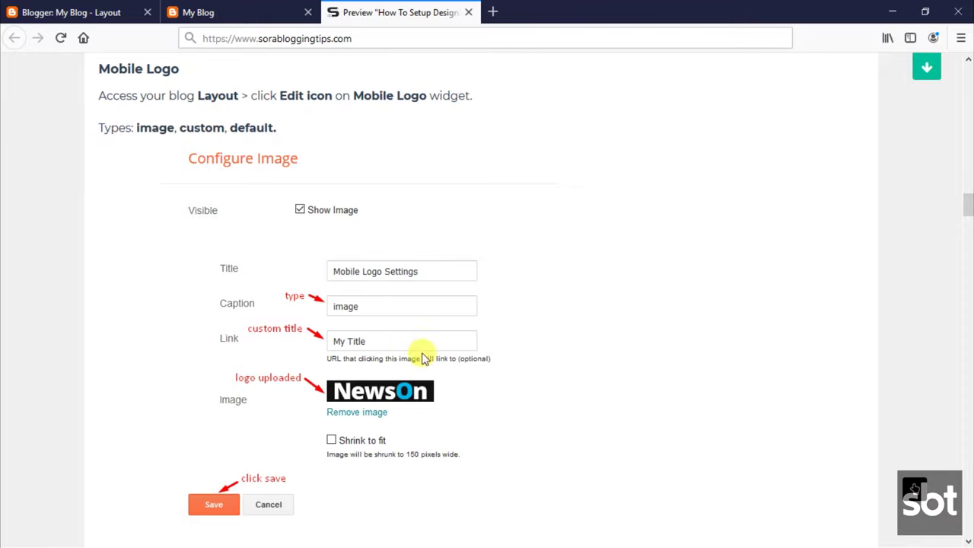
pyautogui.scroll(-1, 384, 303)
pyautogui.scroll(-1, 385, 303)
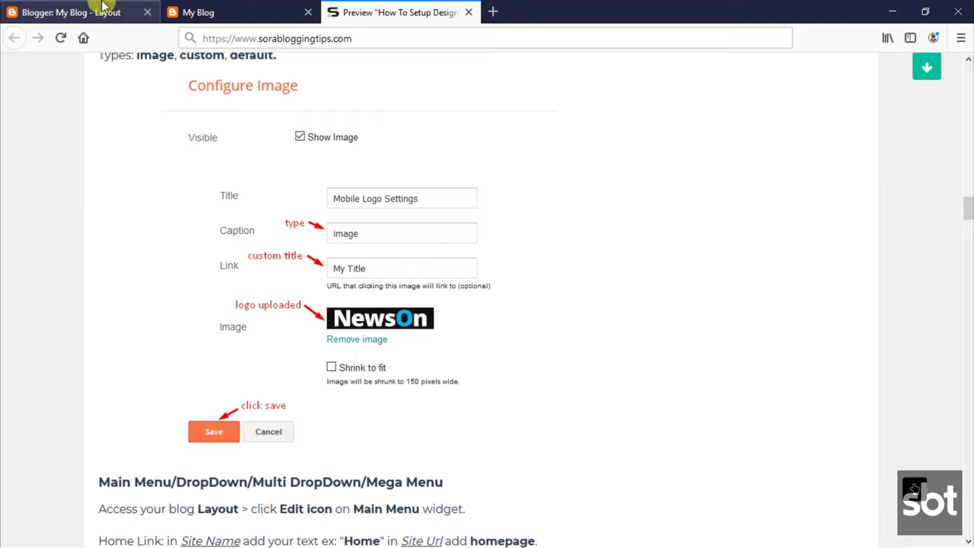
# - Open the Mobile Logo widget's image settings, and check the logo on the enlarged blog page
pyautogui.click(102, 7)
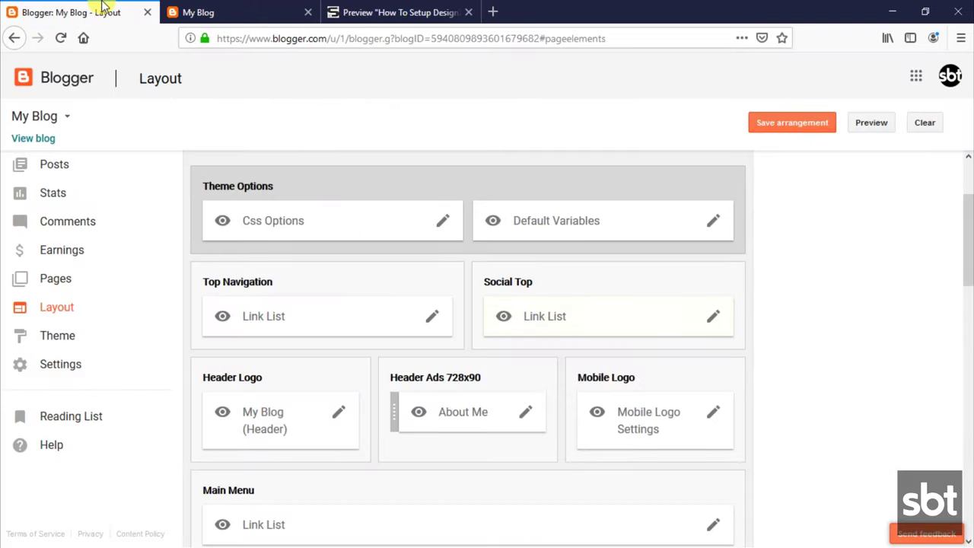
pyautogui.click(712, 412)
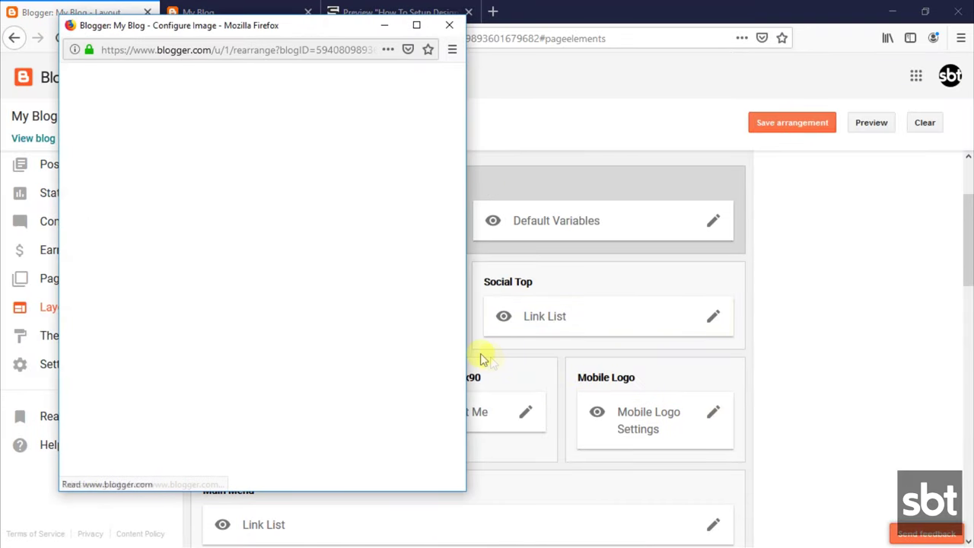
pyautogui.scroll(-1, 238, 270)
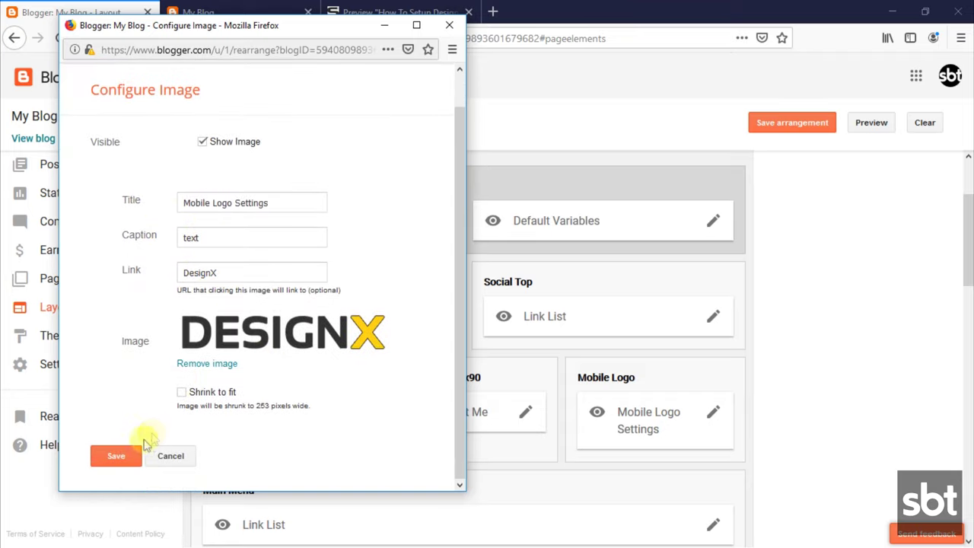
pyautogui.click(209, 11)
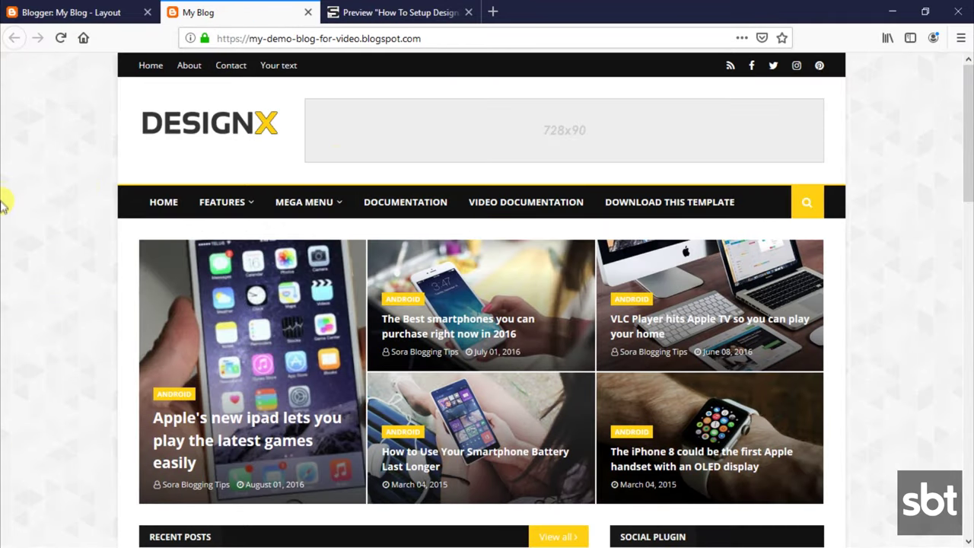
pyautogui.hotkey('ctrl', '+')
pyautogui.hotkey('ctrl', '+')
pyautogui.hotkey('ctrl', '+')
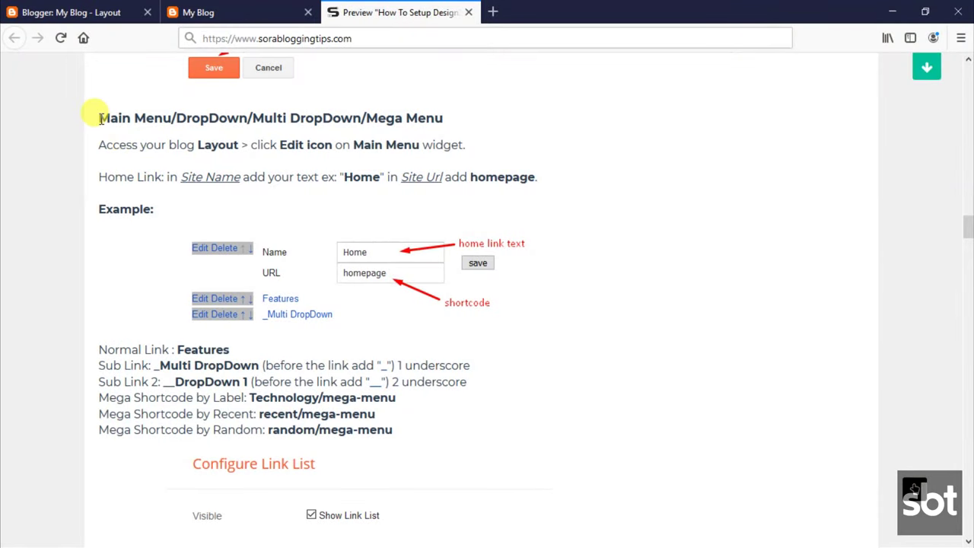
# - Read the documentation's Main Menu section on the home link, dropdown underscores, mega menu shortcodes and the example link list
pyautogui.moveTo(100, 118); pyautogui.dragTo(446, 114)
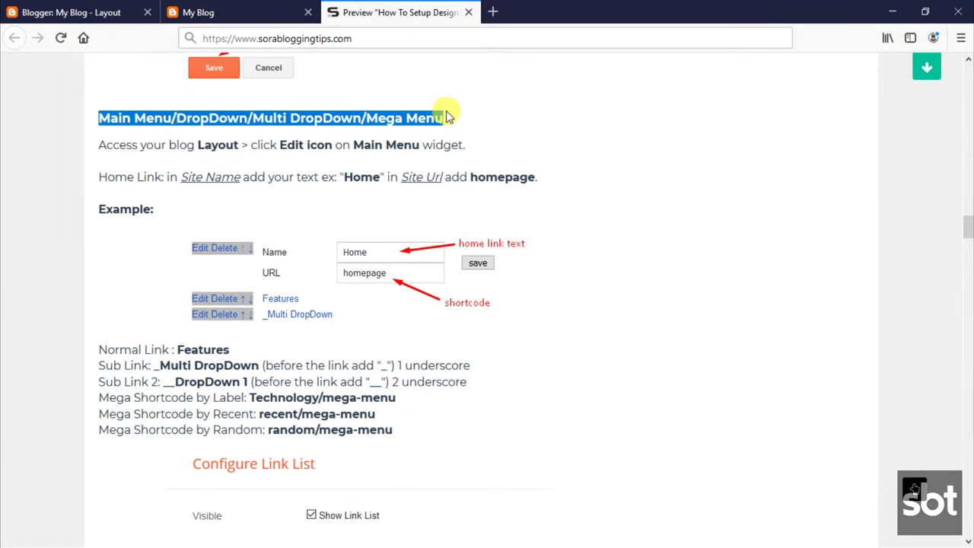
pyautogui.click(188, 127)
pyautogui.moveTo(99, 146); pyautogui.dragTo(464, 145)
pyautogui.click(426, 145)
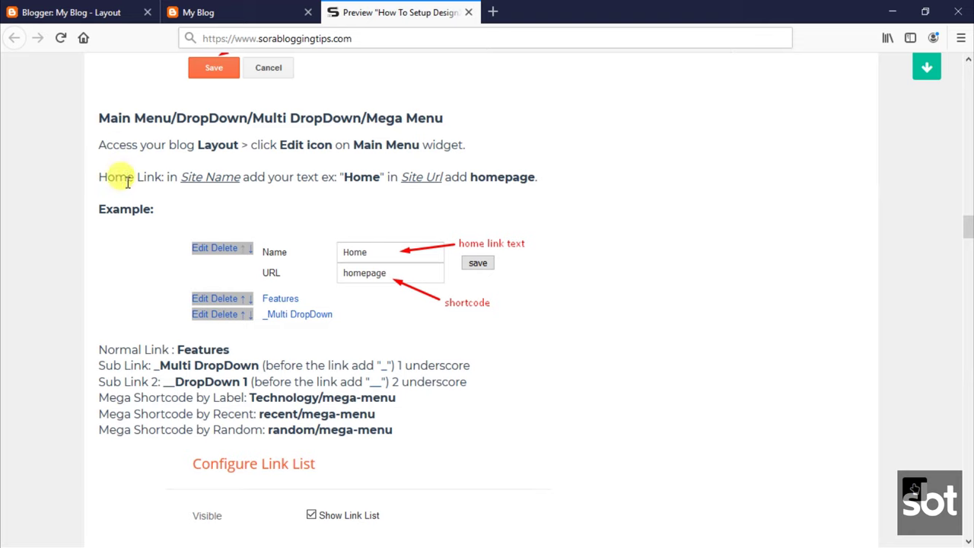
pyautogui.moveTo(100, 178); pyautogui.dragTo(552, 181)
pyautogui.click(464, 176)
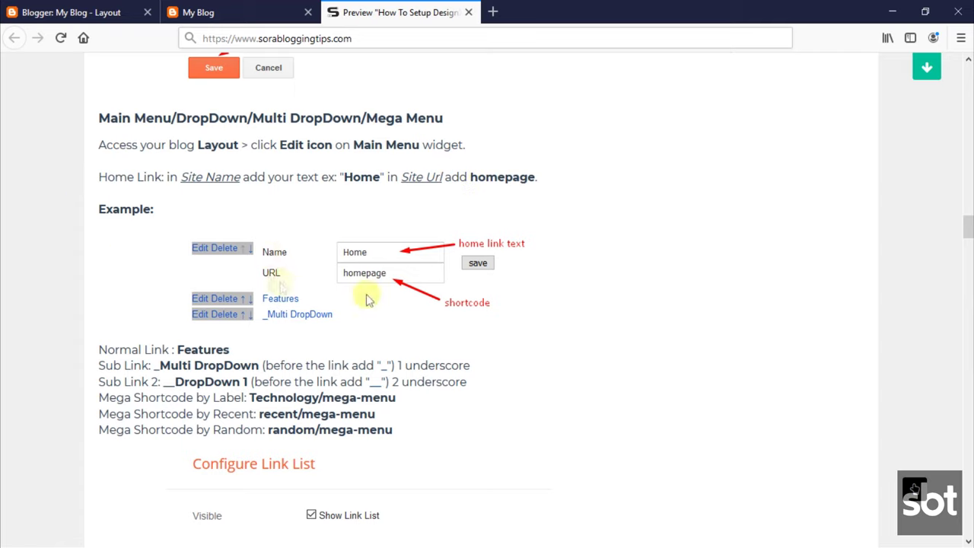
pyautogui.moveTo(98, 349); pyautogui.dragTo(402, 429)
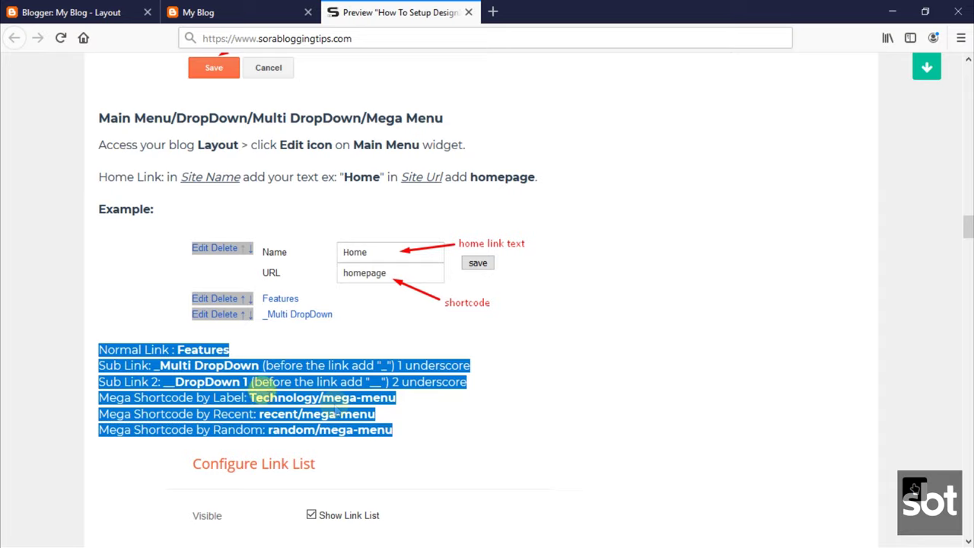
pyautogui.click(282, 396)
pyautogui.scroll(-2, 476, 391)
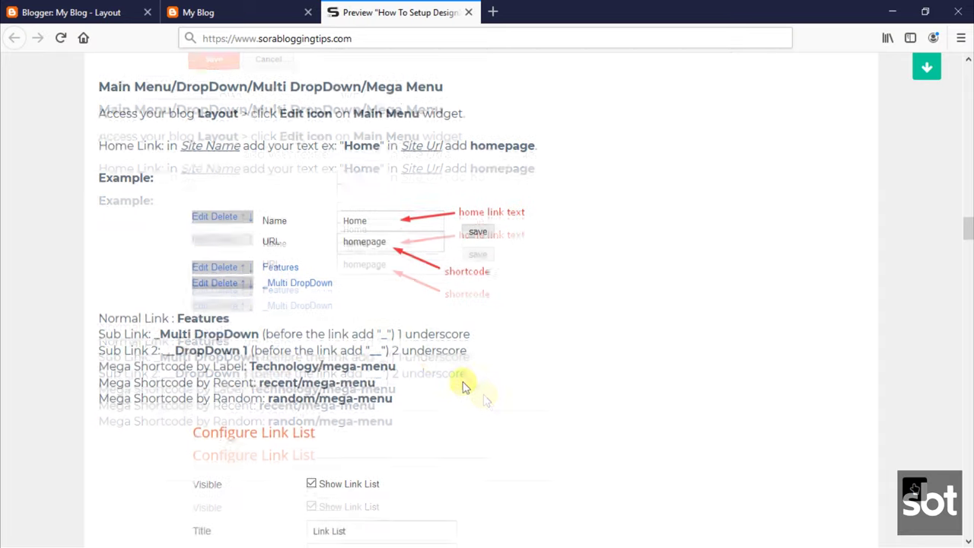
pyautogui.scroll(-5, 485, 398)
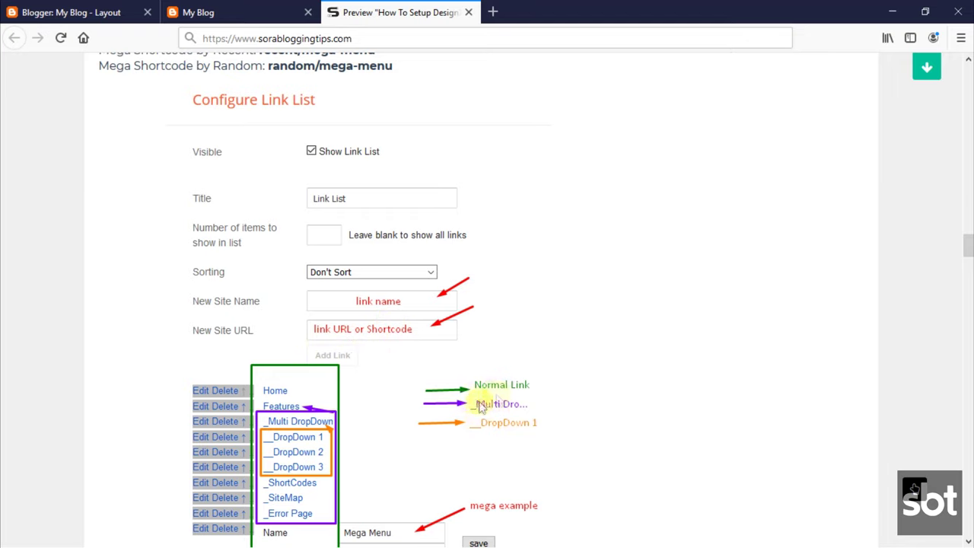
pyautogui.scroll(-2, 510, 474)
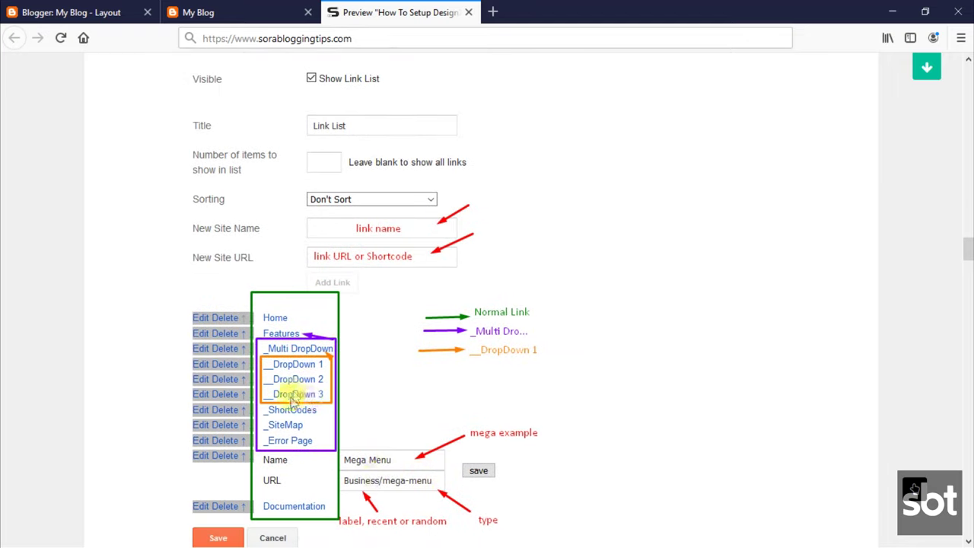
pyautogui.scroll(-4, 311, 489)
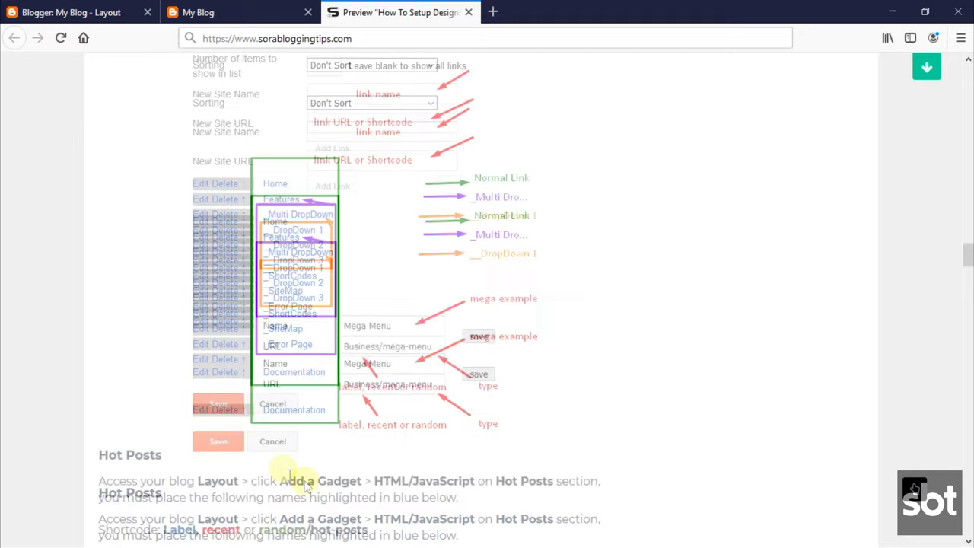
# - Open the Main Menu link list from the blog layout and rename the Documentation link as Normal Link
pyautogui.click(103, 9)
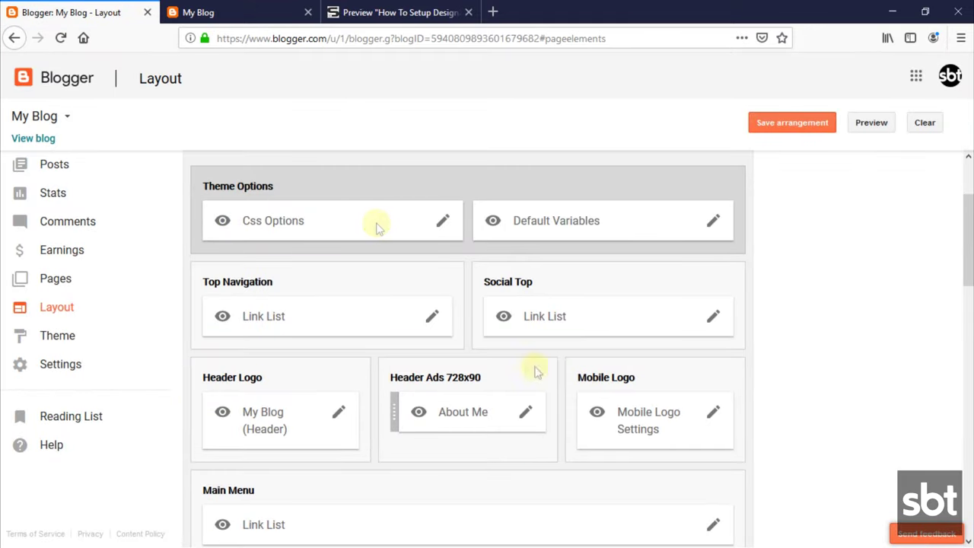
pyautogui.scroll(-5, 537, 371)
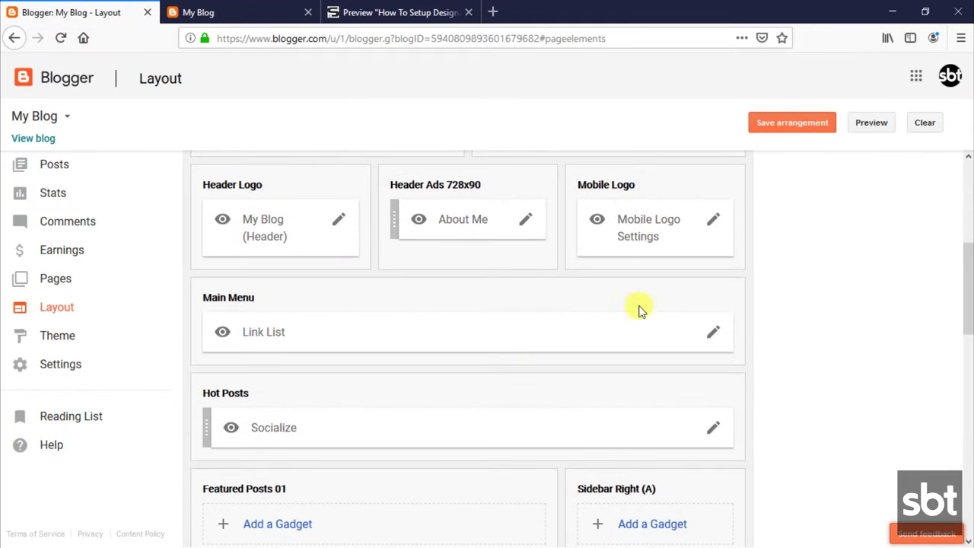
pyautogui.click(712, 334)
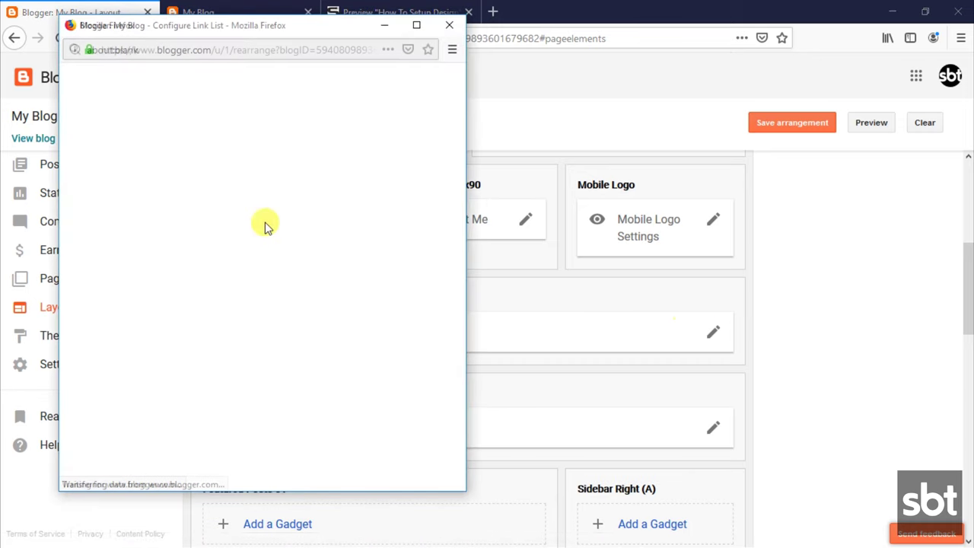
pyautogui.scroll(-3, 220, 324)
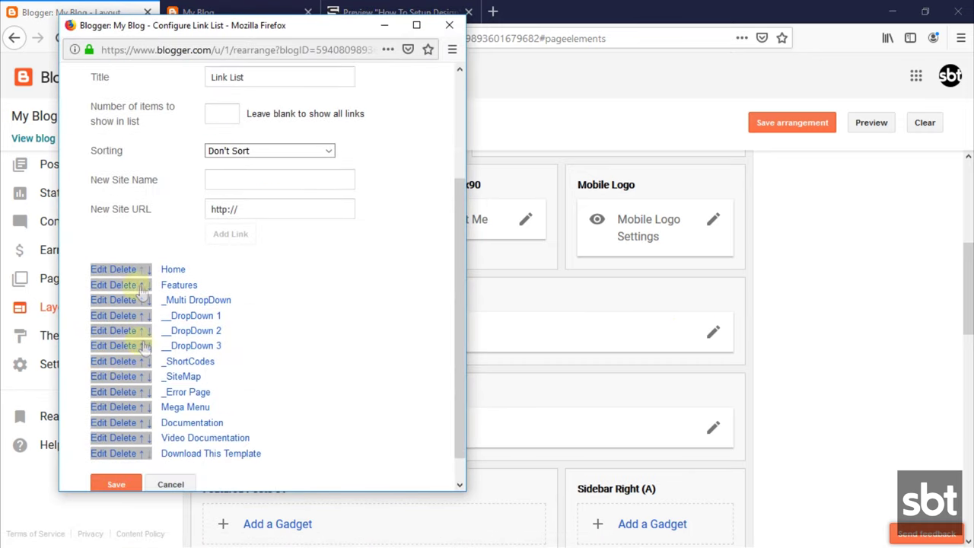
pyautogui.click(99, 423)
pyautogui.scroll(-4, 335, 396)
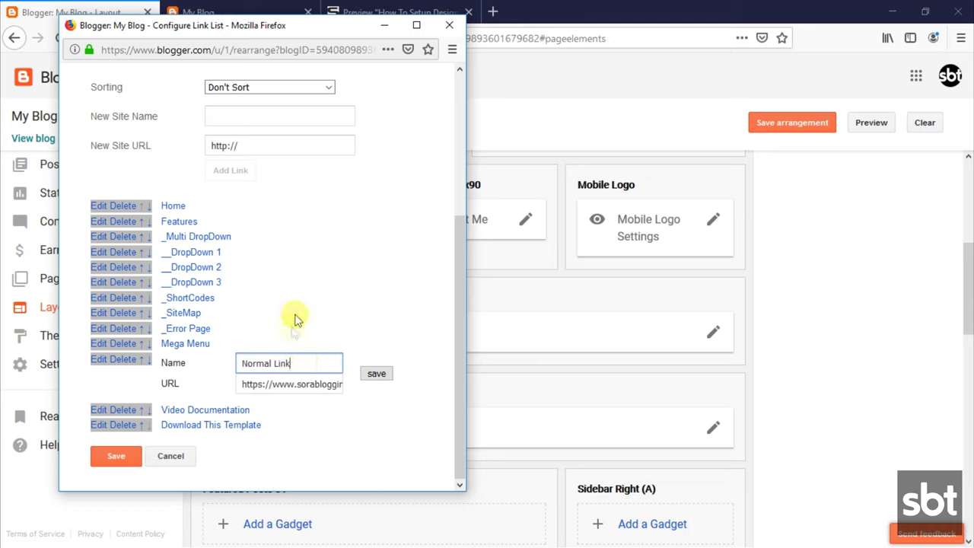
pyautogui.click(376, 373)
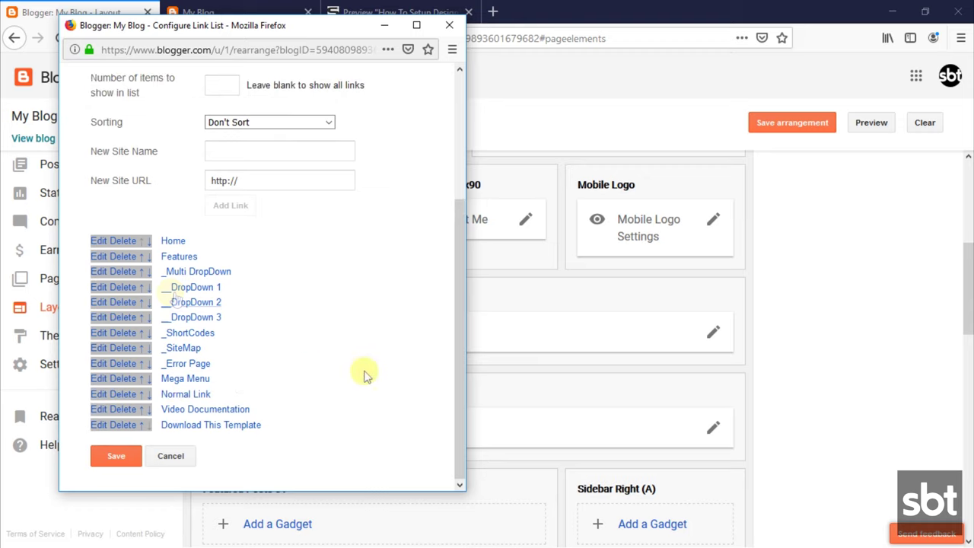
# - Rename the Features link as Dropdown and the _Multi DropDown link as _First Level
pyautogui.click(102, 254)
pyautogui.scroll(-3, 236, 320)
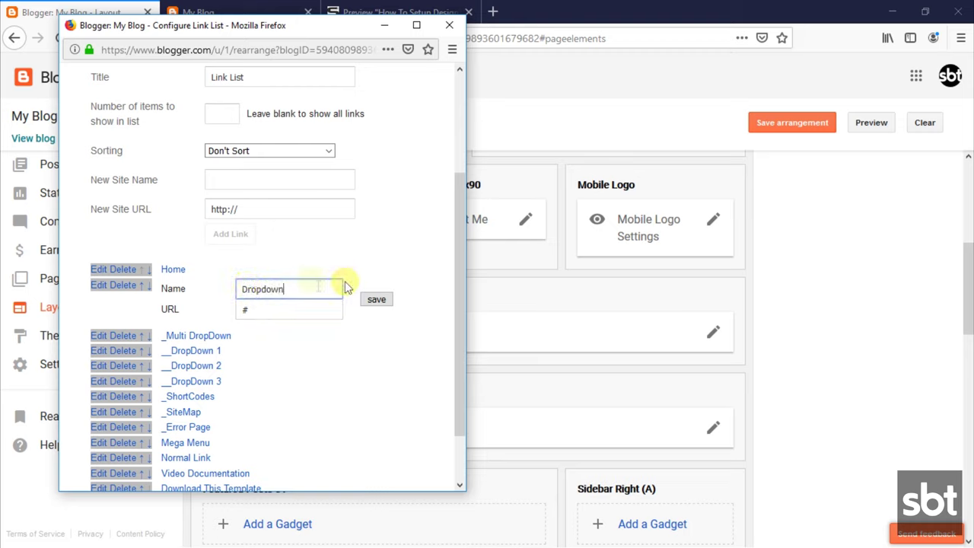
pyautogui.click(383, 302)
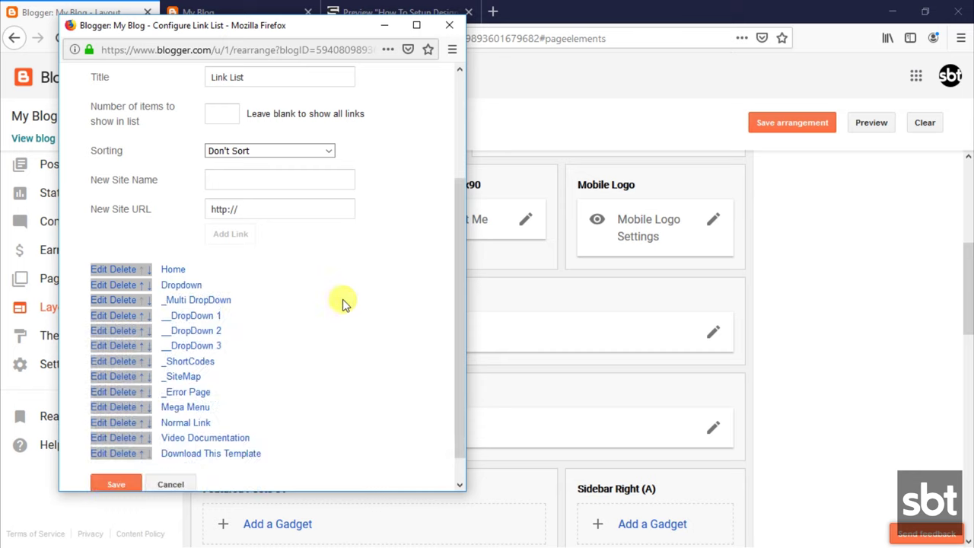
pyautogui.click(104, 302)
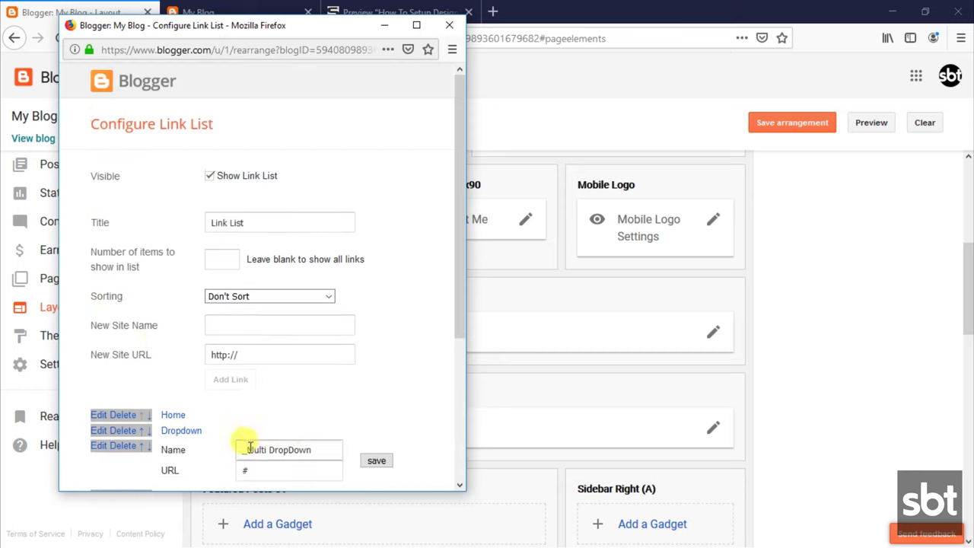
pyautogui.moveTo(249, 448); pyautogui.dragTo(332, 447)
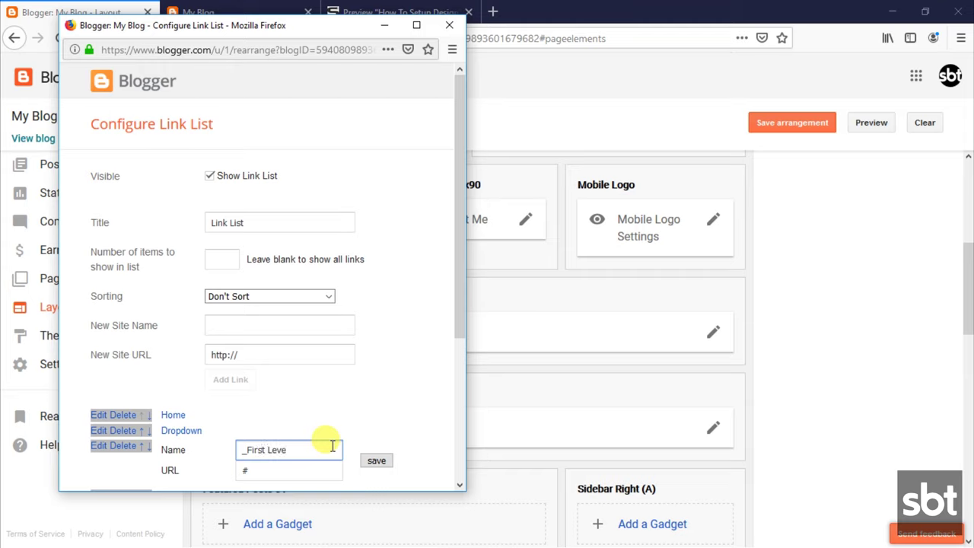
pyautogui.click(375, 461)
# - Rename the __DropDown 1 link as __Second Level, and open the Mega Menu link for editing
pyautogui.scroll(-2, 198, 401)
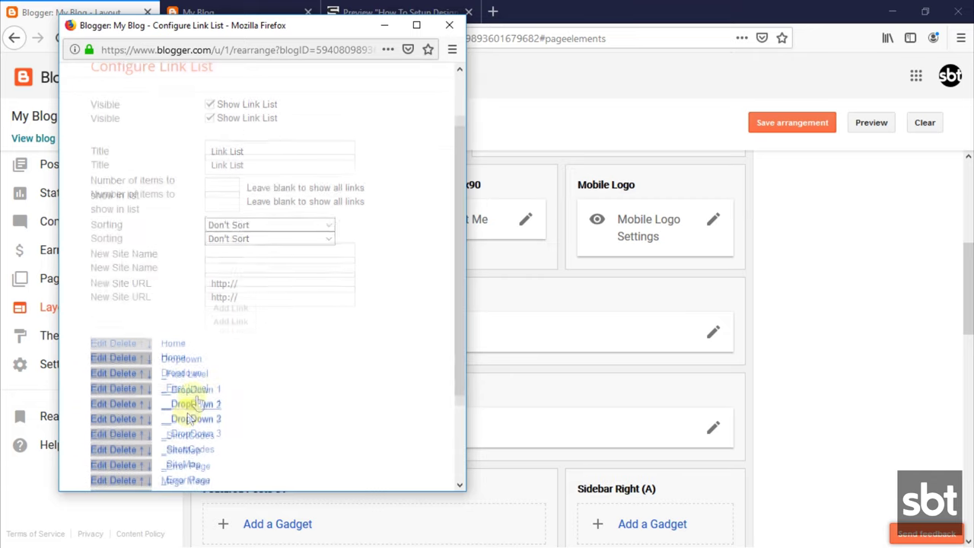
pyautogui.click(97, 390)
pyautogui.scroll(-4, 202, 406)
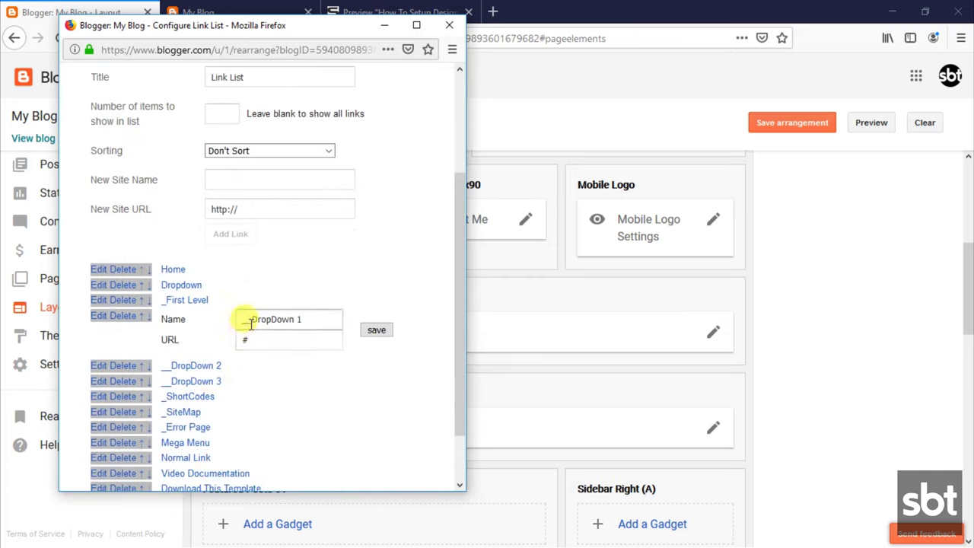
pyautogui.moveTo(252, 323); pyautogui.dragTo(330, 314)
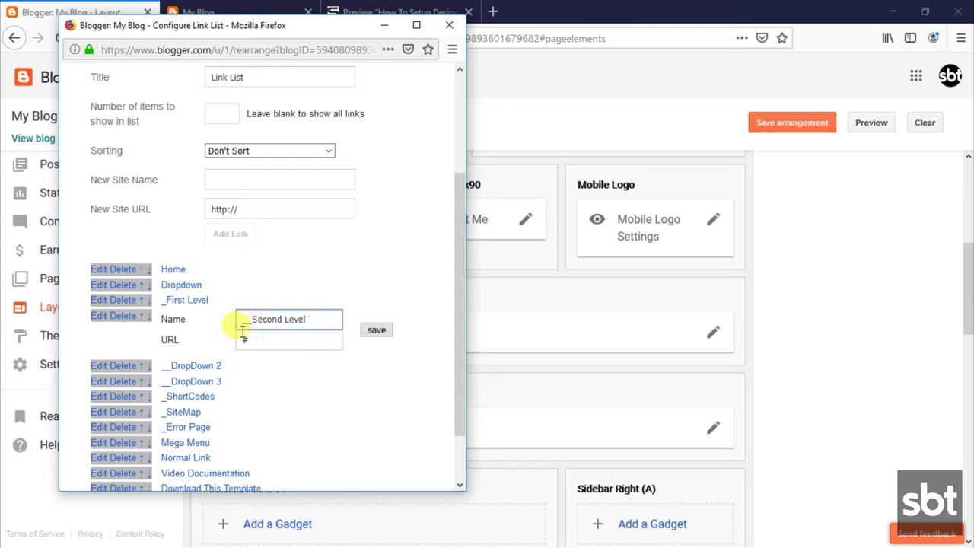
pyautogui.click(376, 331)
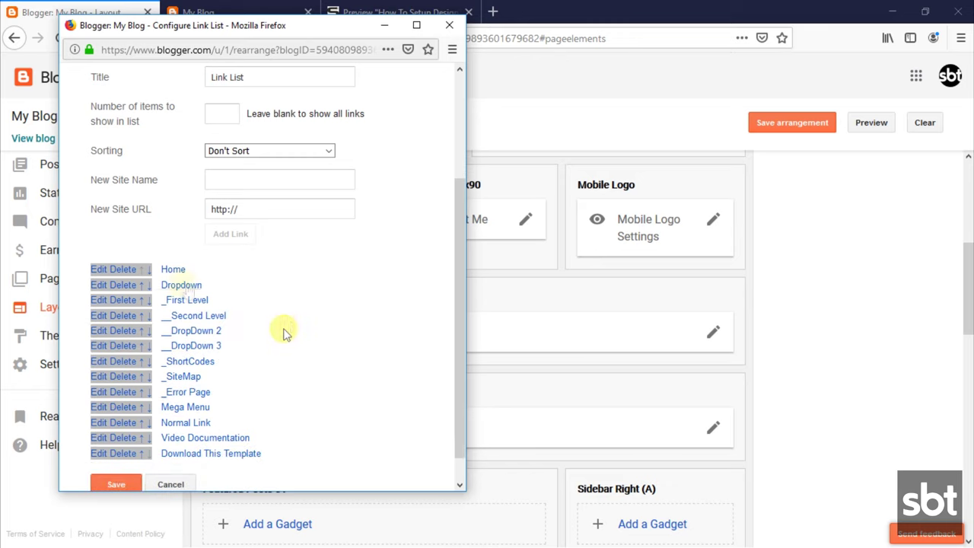
pyautogui.click(101, 411)
pyautogui.scroll(-5, 232, 398)
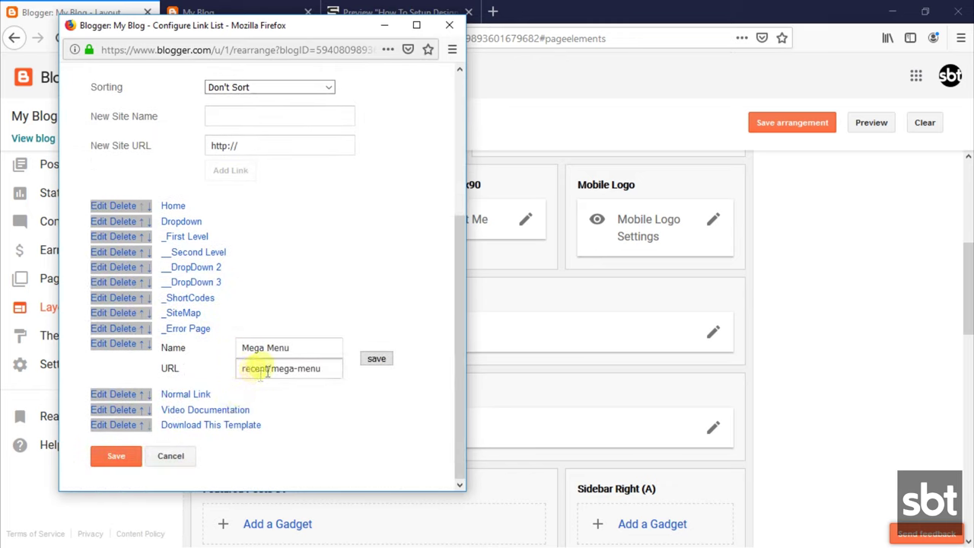
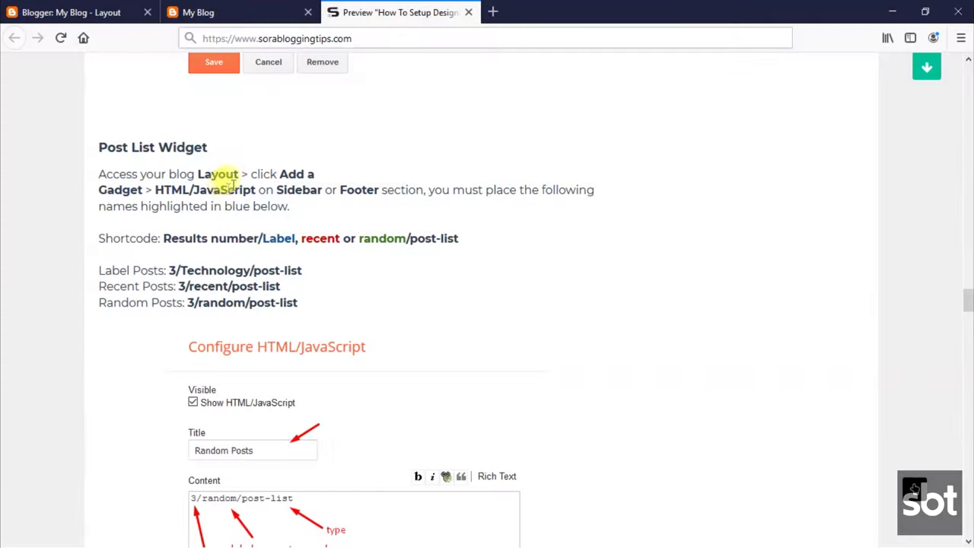
# - Read the documentation's Post List Widget section, including the shortcodes for label, recent and random posts
pyautogui.moveTo(204, 147); pyautogui.dragTo(86, 135)
pyautogui.click(109, 194)
pyautogui.moveTo(99, 174); pyautogui.dragTo(298, 210)
pyautogui.click(217, 190)
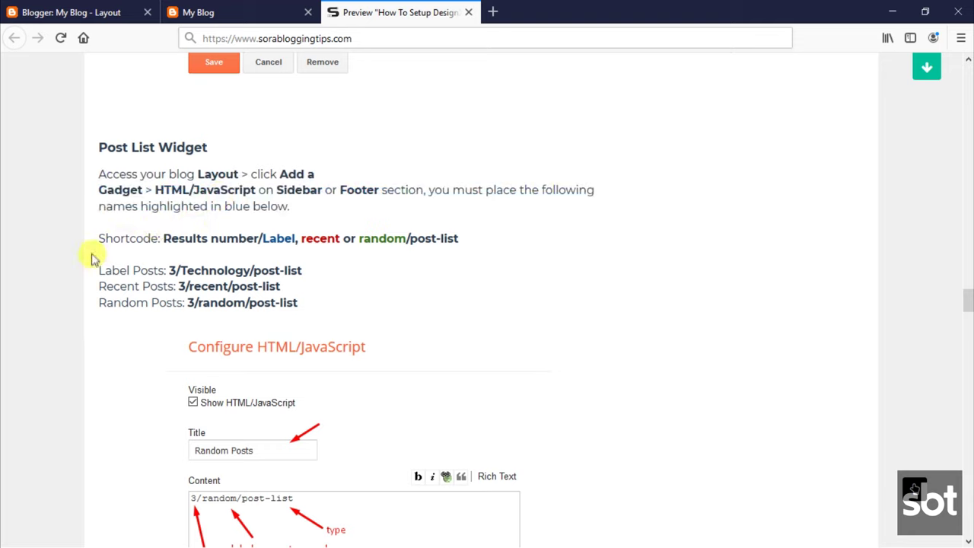
pyautogui.moveTo(176, 242); pyautogui.dragTo(306, 302)
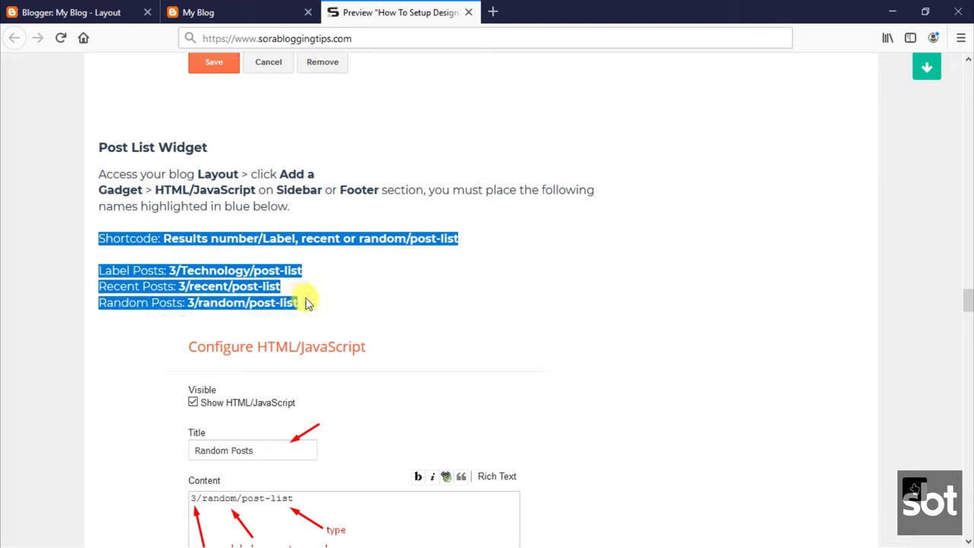
pyautogui.click(243, 242)
# - Open the settings of the Recent in Sports gadget in the layout's Section (Center)
pyautogui.click(72, 12)
pyautogui.scroll(-3, 624, 365)
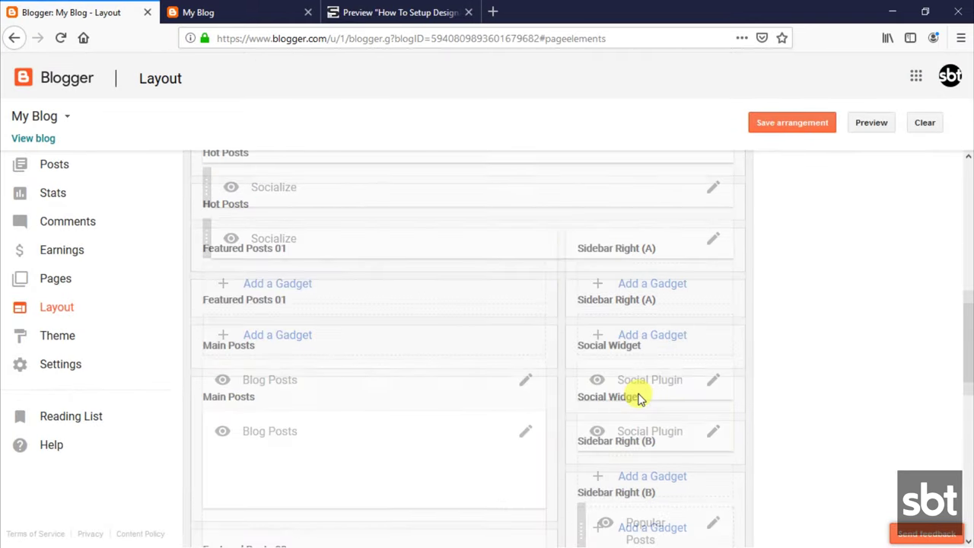
pyautogui.scroll(-5, 638, 400)
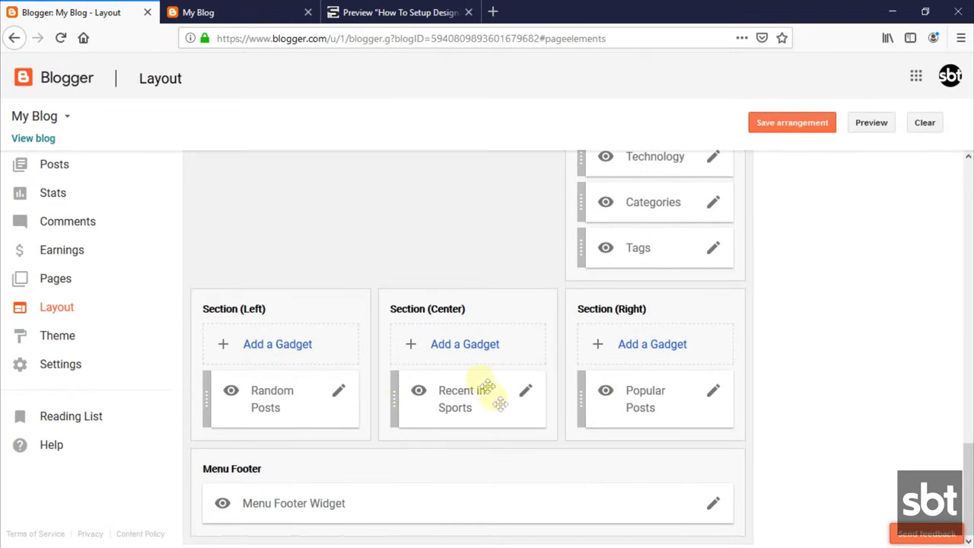
pyautogui.click(527, 391)
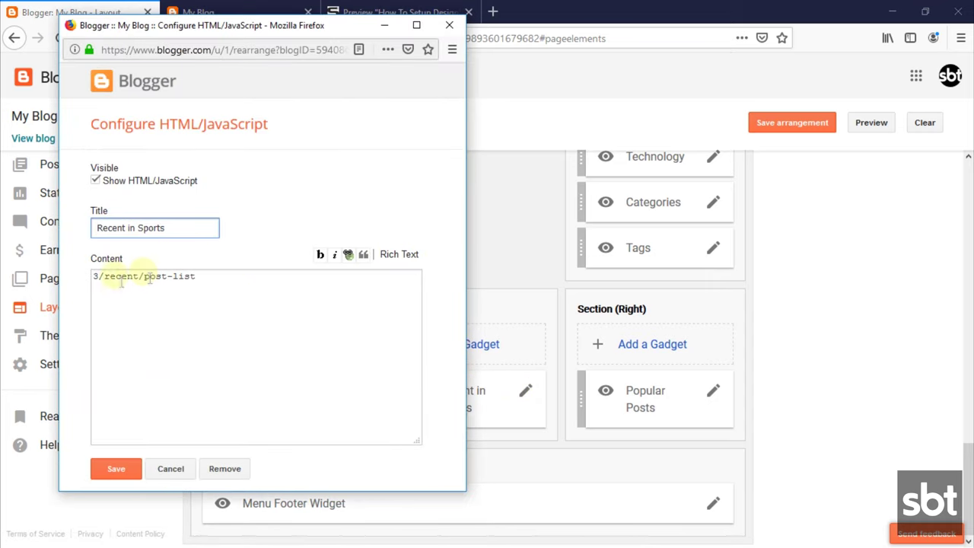
# - Try the content 3/recent or random or label/post-list, restore it to 3/recent/post-list and save the gadget
pyautogui.doubleClick(118, 277)
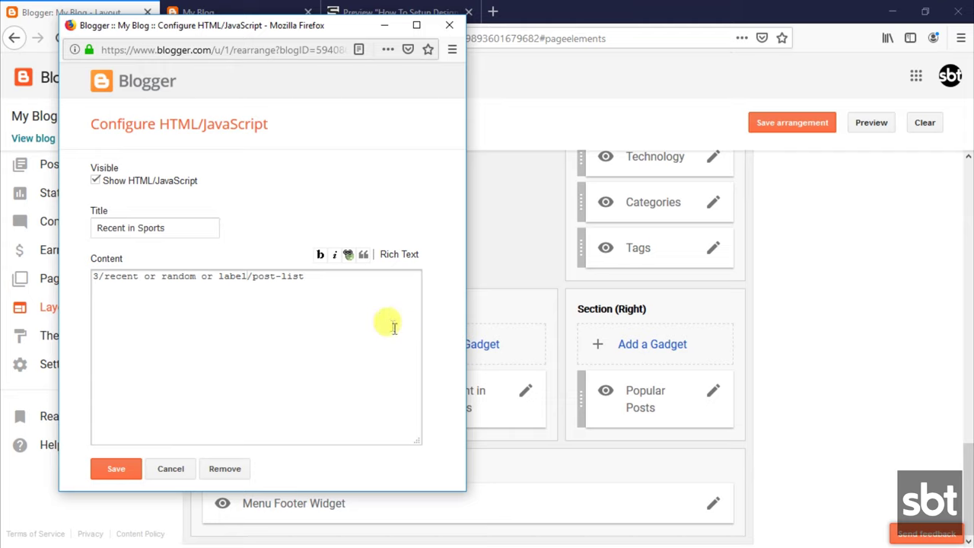
pyautogui.moveTo(139, 277); pyautogui.dragTo(248, 277)
pyautogui.press('Delete')
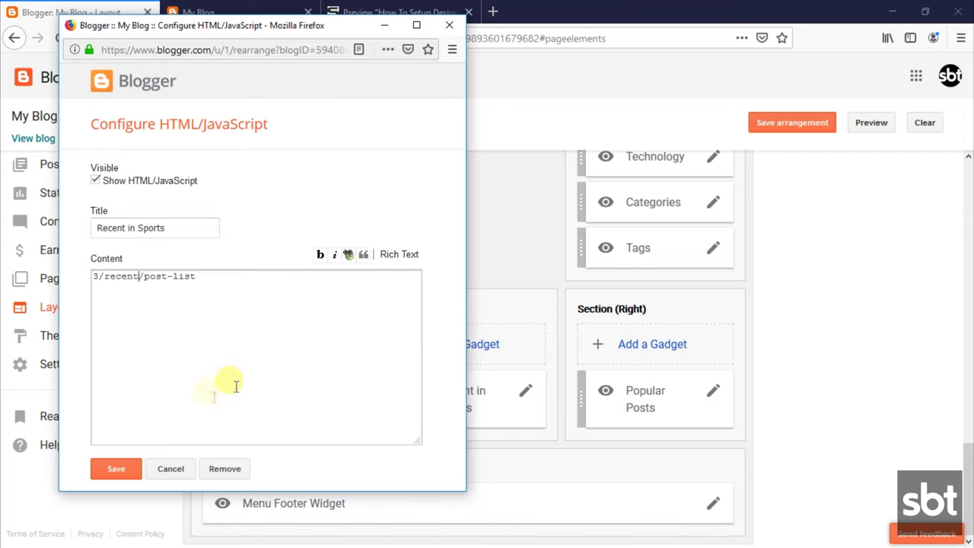
pyautogui.click(113, 469)
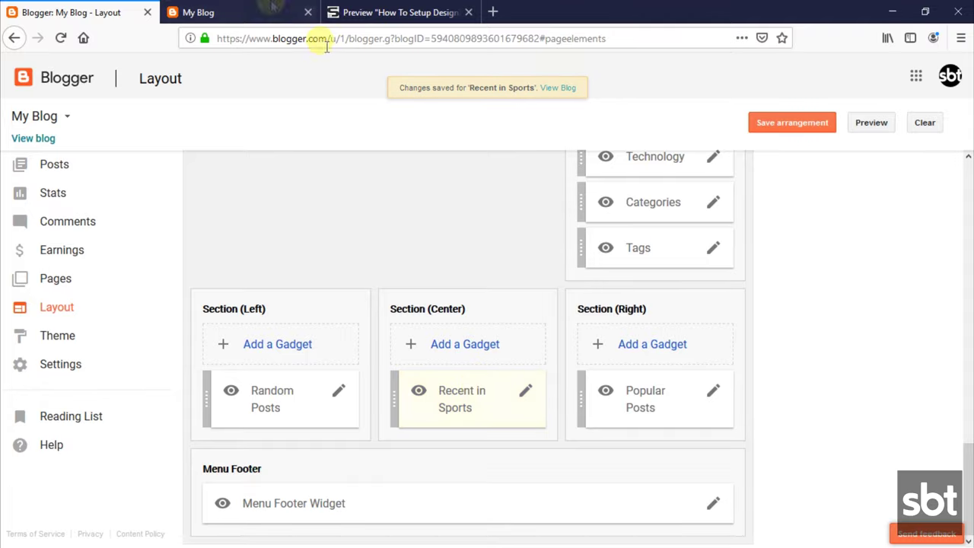
# - View the blog page, and read the documentation's Social Widget section with its list of available icons
pyautogui.click(255, 9)
pyautogui.scroll(-5, 639, 407)
pyautogui.scroll(-10, 639, 401)
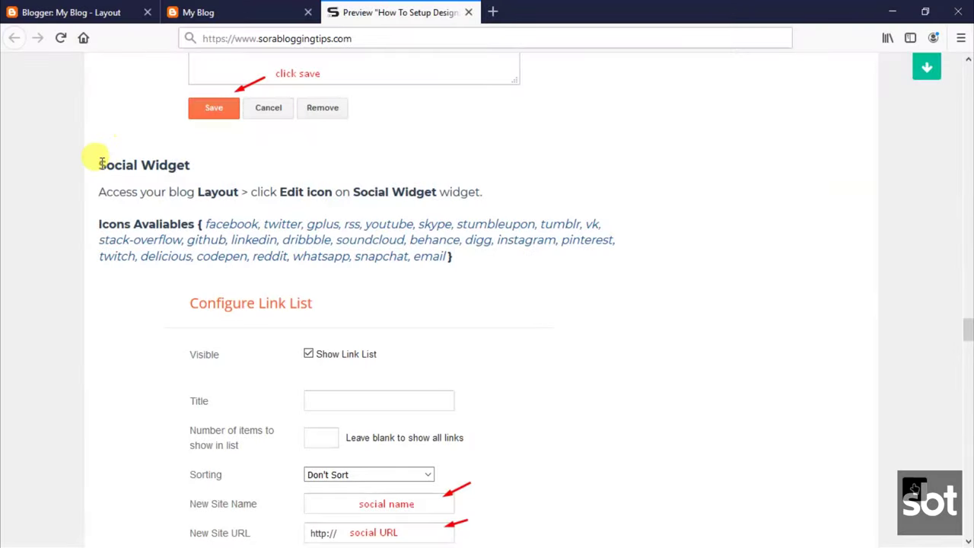
pyautogui.moveTo(99, 165); pyautogui.dragTo(202, 170)
pyautogui.click(142, 190)
pyautogui.moveTo(102, 190); pyautogui.dragTo(491, 187)
pyautogui.click(261, 209)
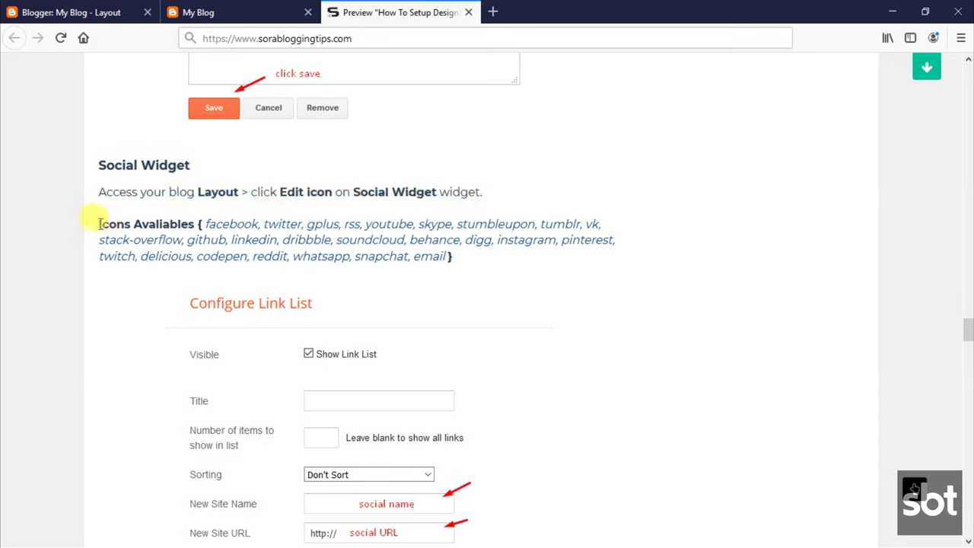
pyautogui.moveTo(99, 224); pyautogui.dragTo(457, 267)
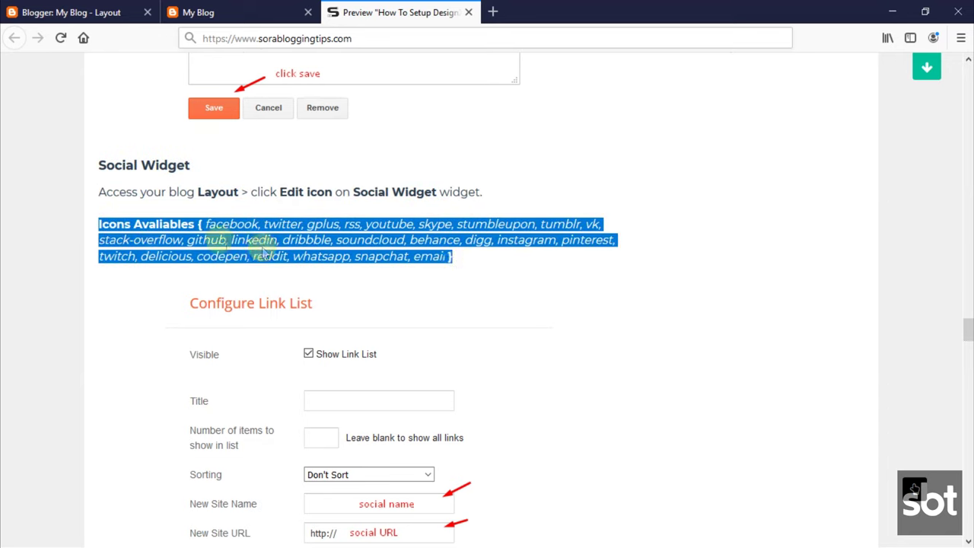
# - Add a link named skype with the Skype website address to the Social Widget's Social Plugin list and save it
pyautogui.click(76, 10)
pyautogui.scroll(10, 796, 338)
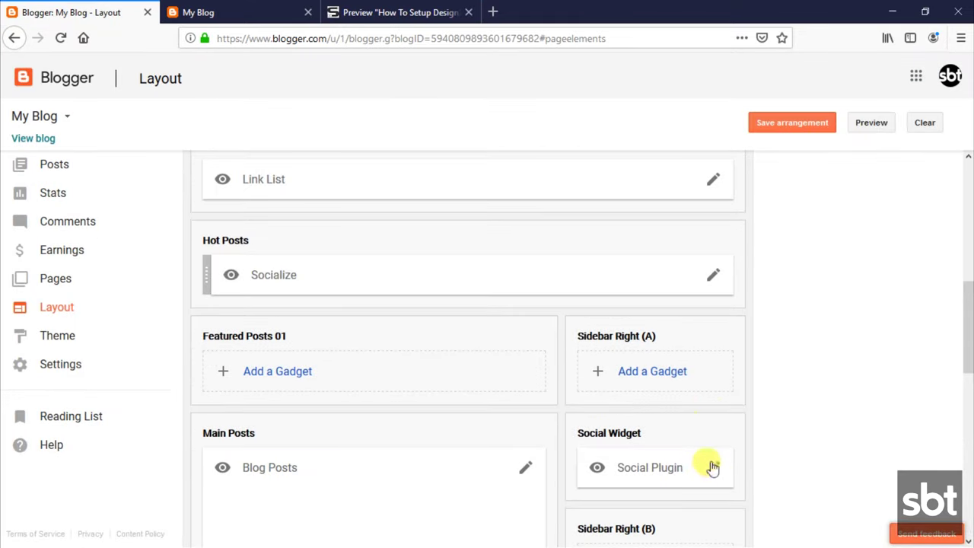
pyautogui.click(713, 468)
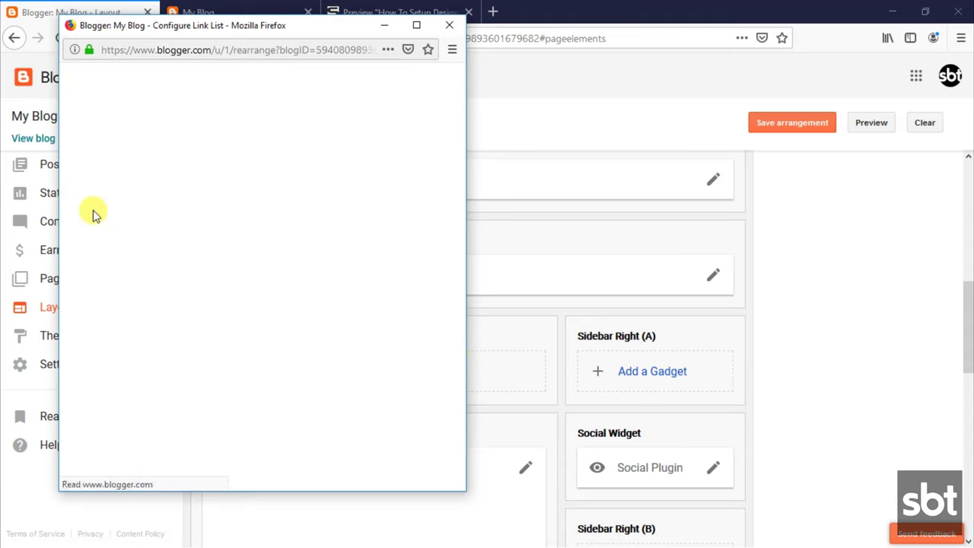
pyautogui.scroll(-3, 185, 367)
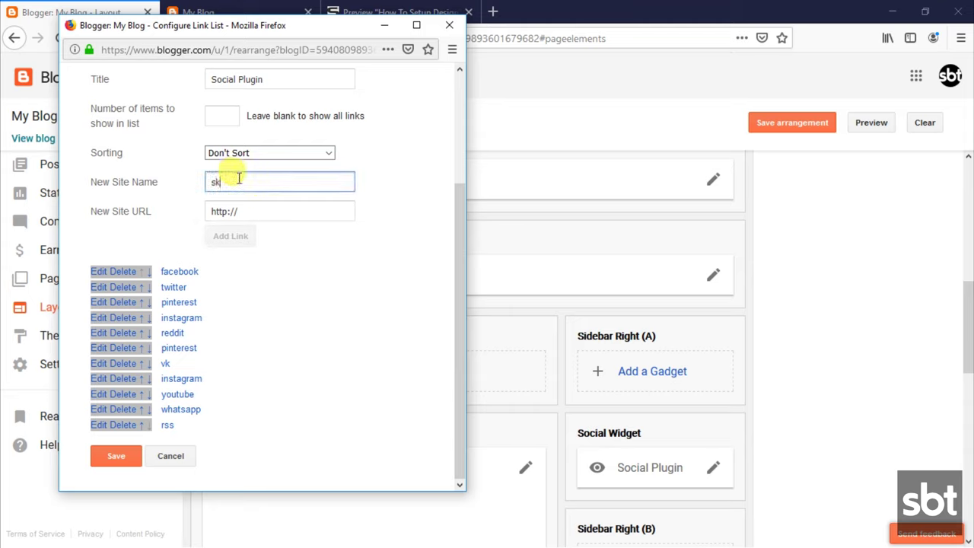
pyautogui.click(261, 214)
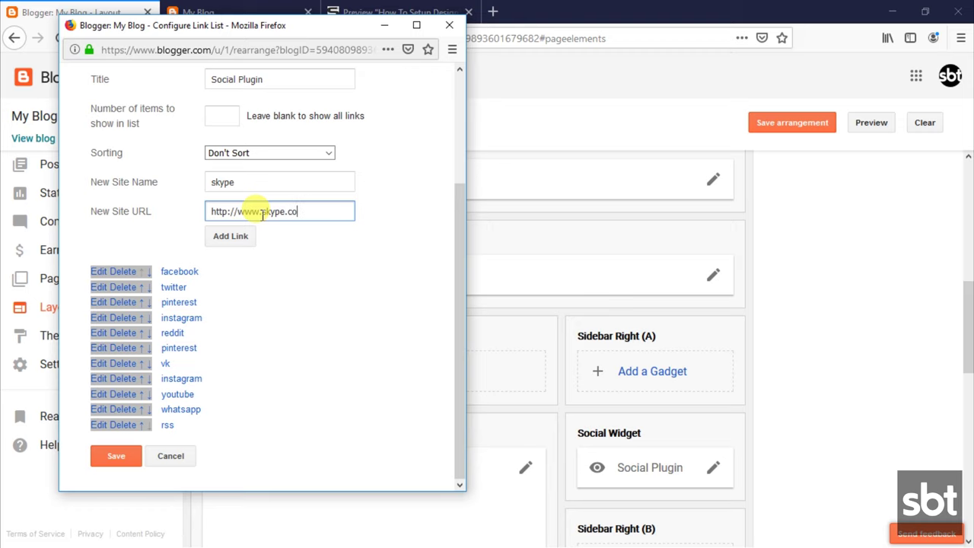
pyautogui.click(225, 237)
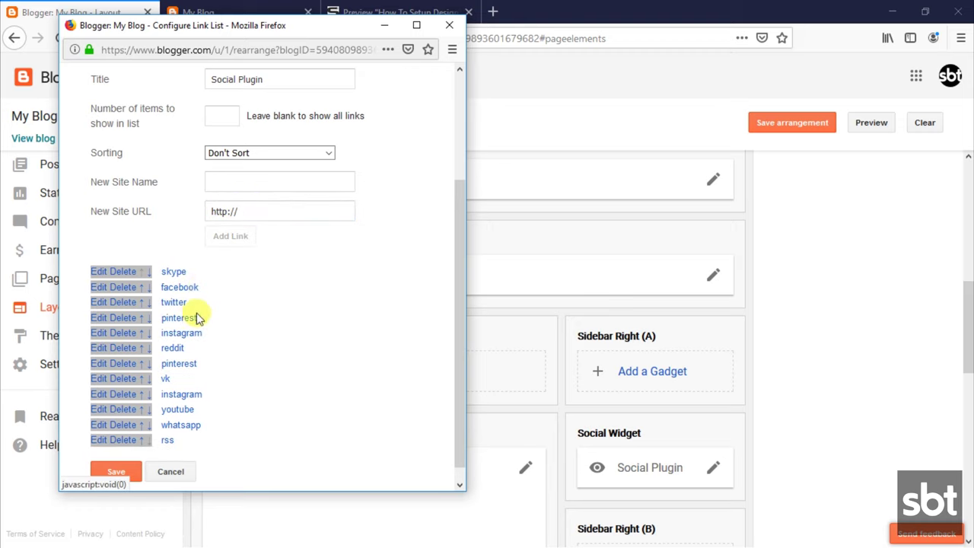
pyautogui.scroll(-1, 134, 457)
pyautogui.click(129, 462)
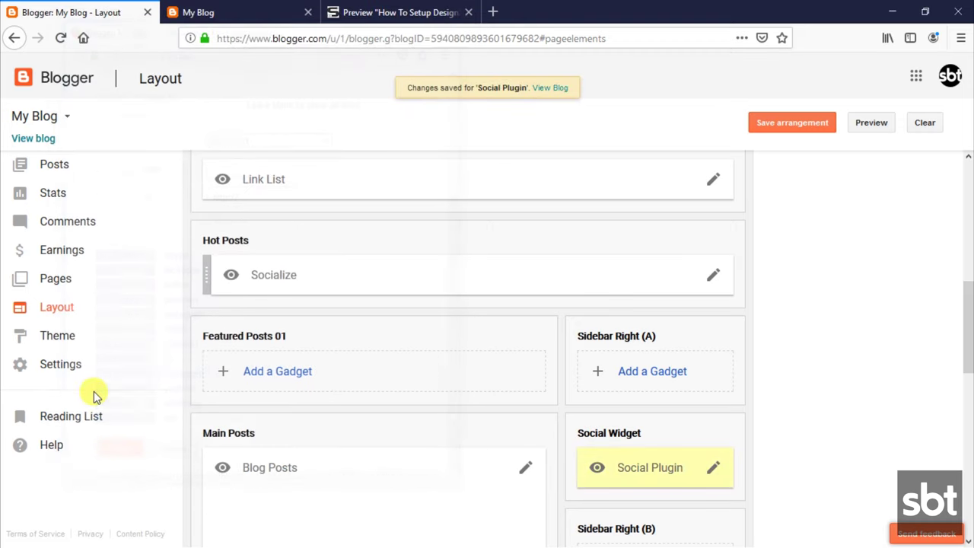
# - Reload the blog page to check the links in the sidebar's Social Plugin widget
pyautogui.click(196, 7)
pyautogui.scroll(15, 294, 94)
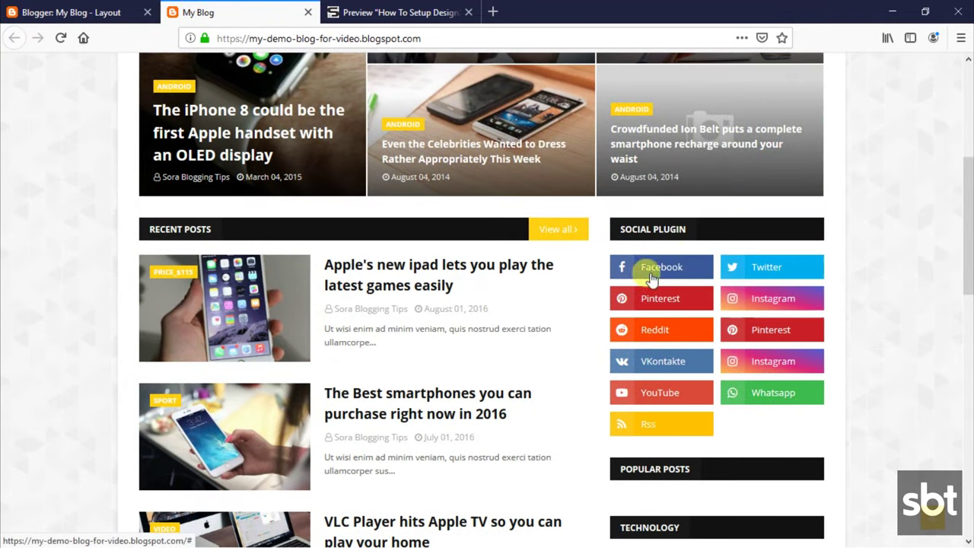
pyautogui.click(63, 38)
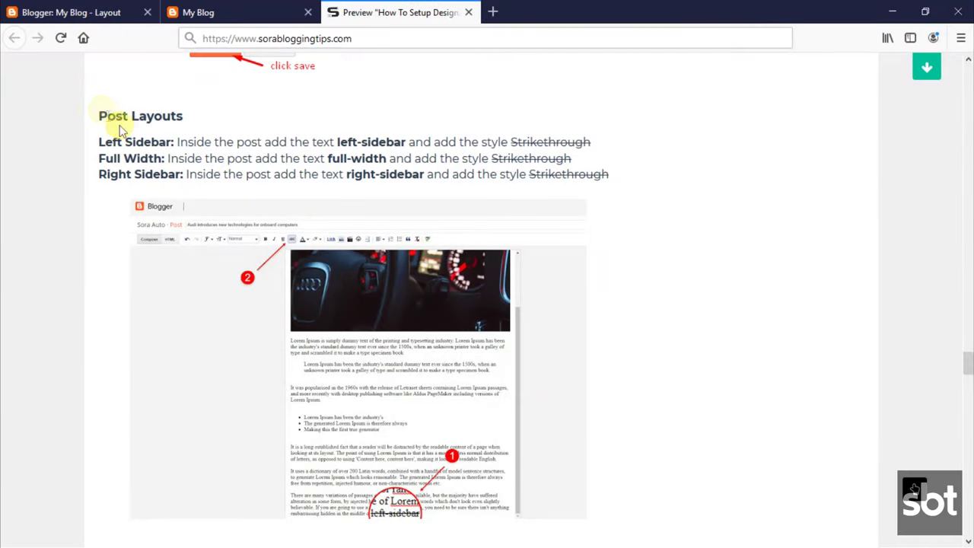
# - Read the documentation's Post Layouts section on the left-sidebar, full-width and right-sidebar strikethrough texts
pyautogui.moveTo(103, 114); pyautogui.dragTo(191, 122)
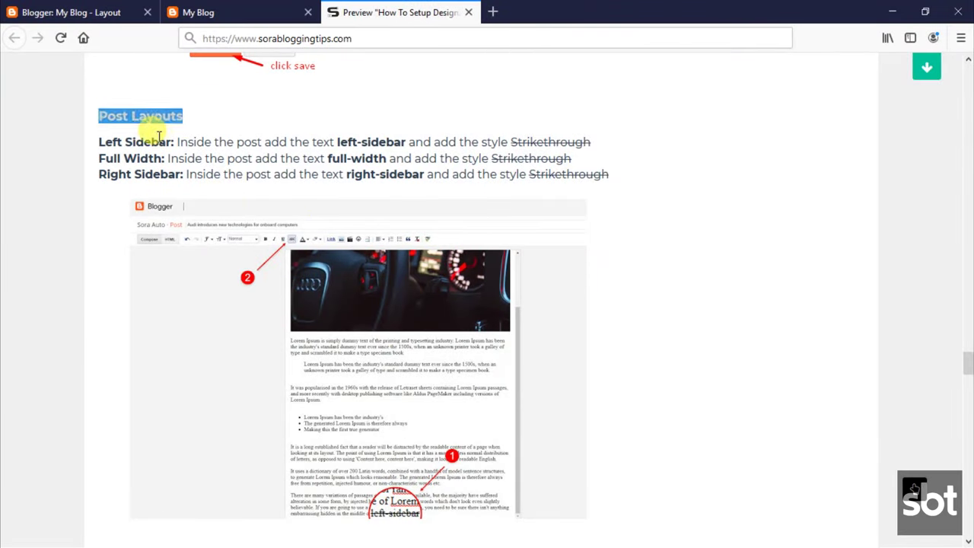
pyautogui.click(102, 142)
pyautogui.moveTo(99, 141); pyautogui.dragTo(613, 175)
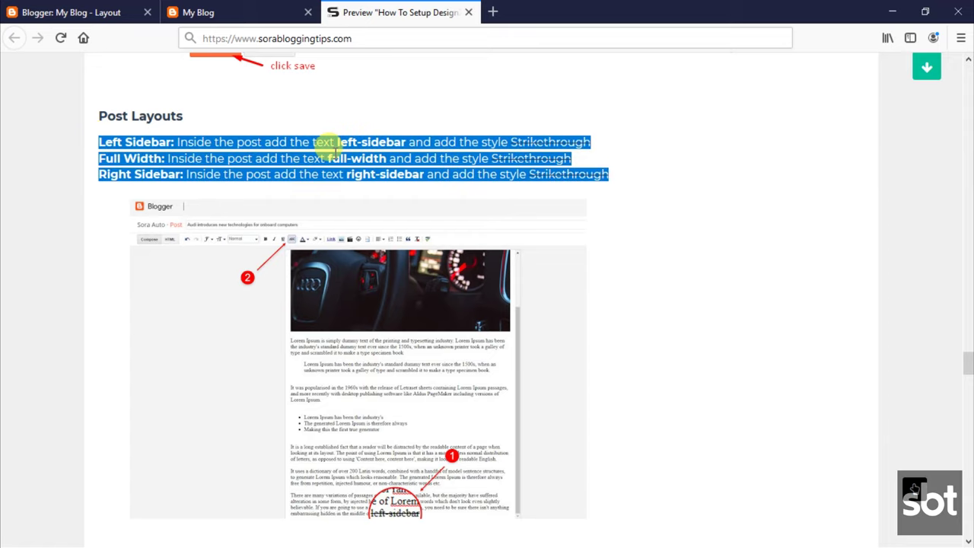
pyautogui.click(327, 149)
pyautogui.scroll(-2, 337, 206)
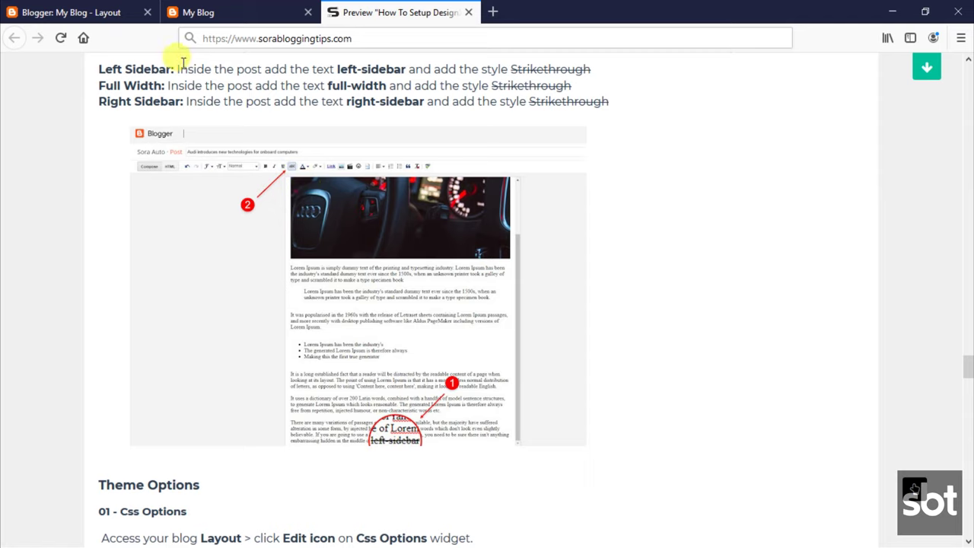
# - Edit the post "Apple's new ipad lets you play the latest games easily", select its closing strikethrough full-width text and update the post
pyautogui.click(77, 12)
pyautogui.click(58, 165)
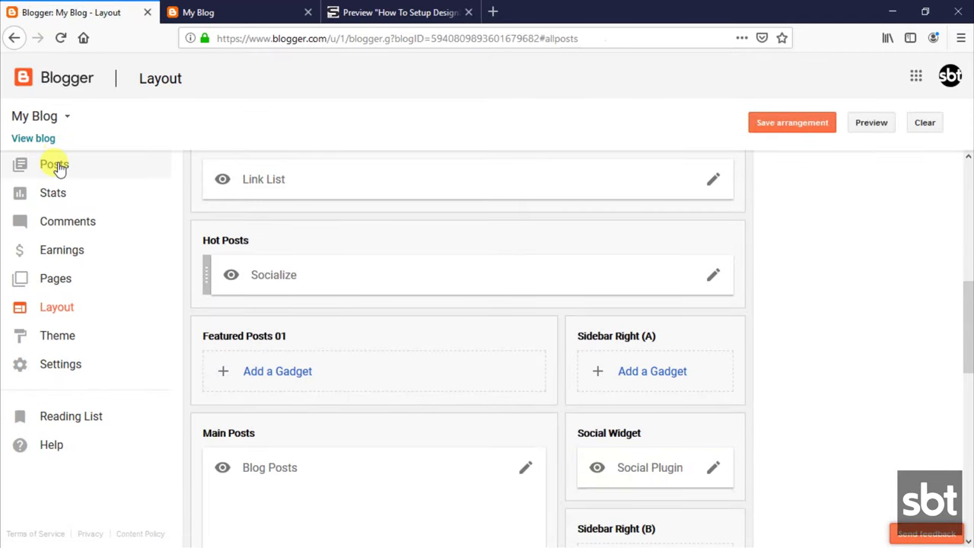
pyautogui.scroll(3, 451, 323)
pyautogui.scroll(3, 452, 323)
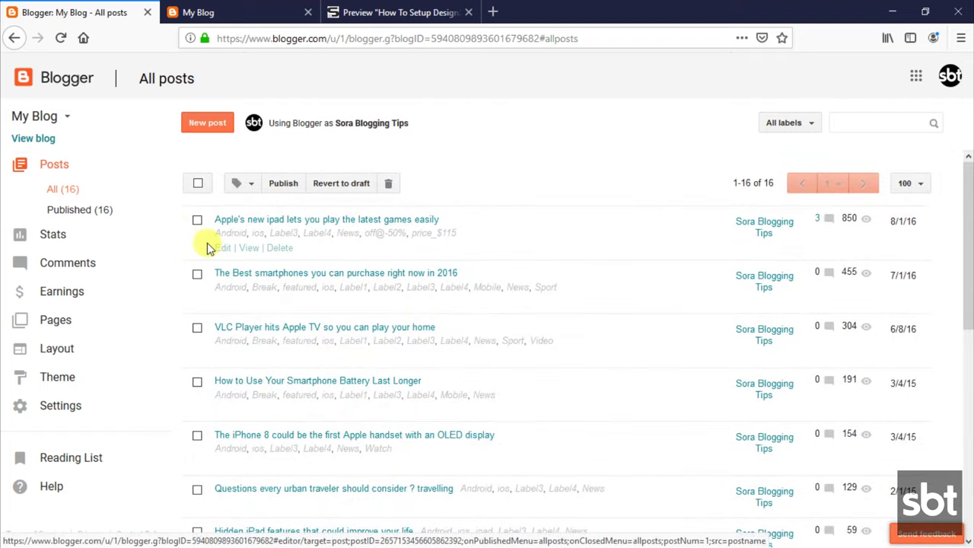
pyautogui.click(217, 249)
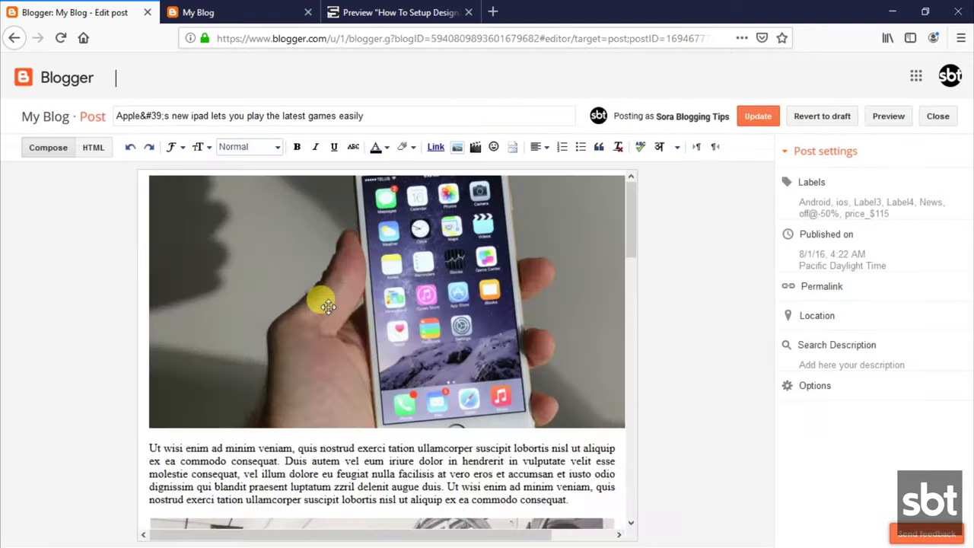
pyautogui.scroll(-15, 320, 320)
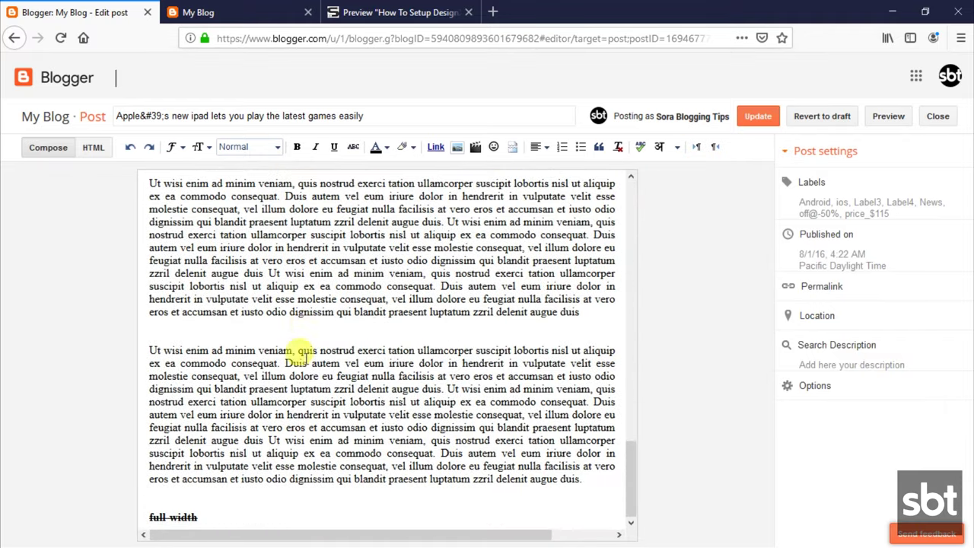
pyautogui.moveTo(191, 522); pyautogui.dragTo(136, 496)
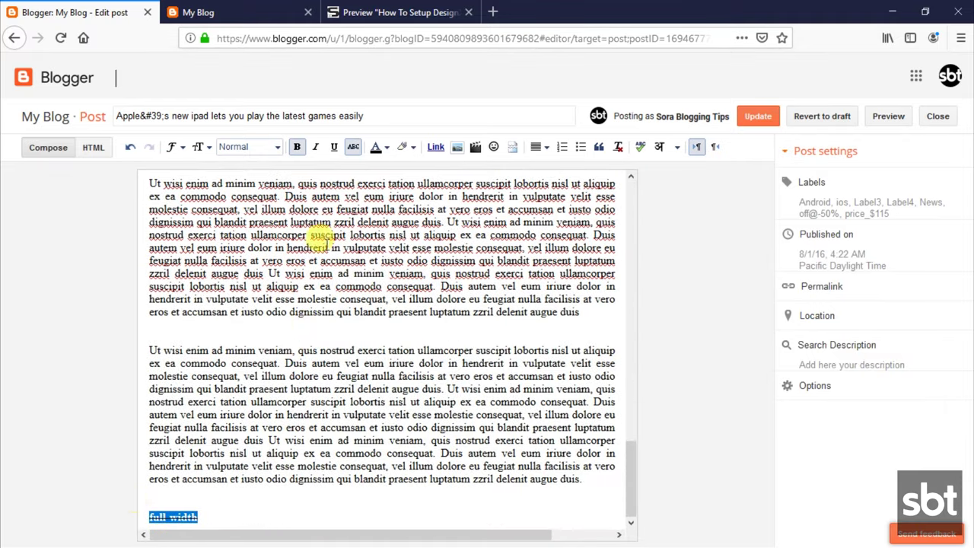
pyautogui.click(742, 121)
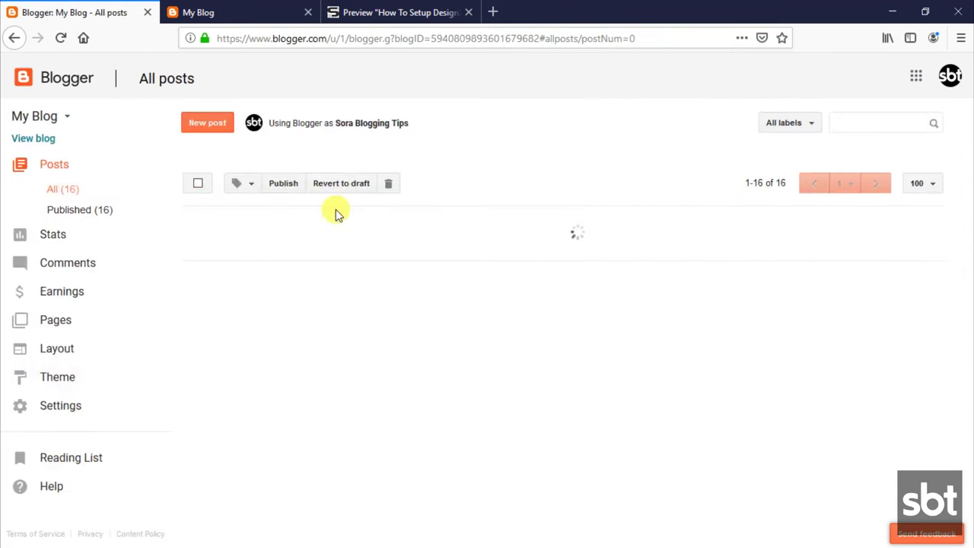
# - View the iPad post on the blog and check its full-width layout from start to end
pyautogui.click(279, 9)
pyautogui.click(370, 199)
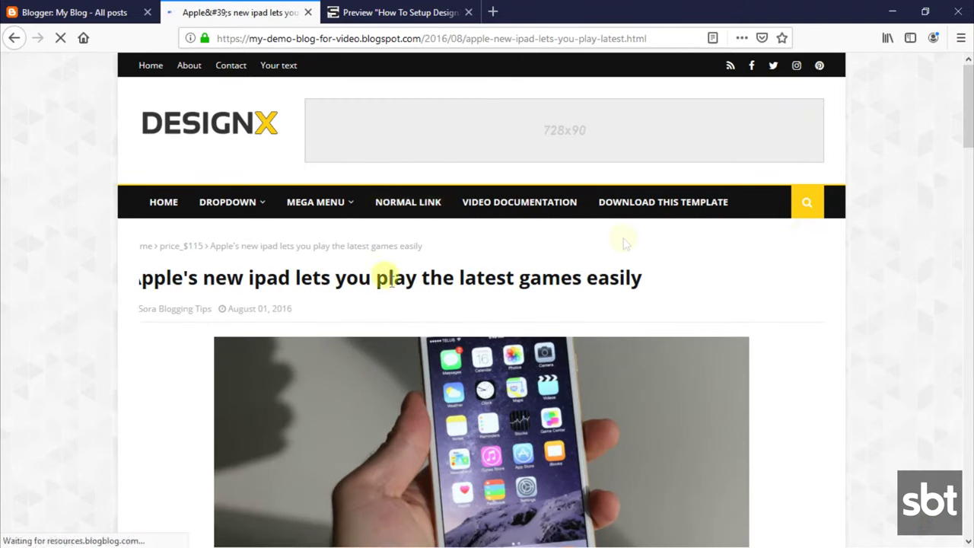
pyautogui.scroll(-15, 130, 325)
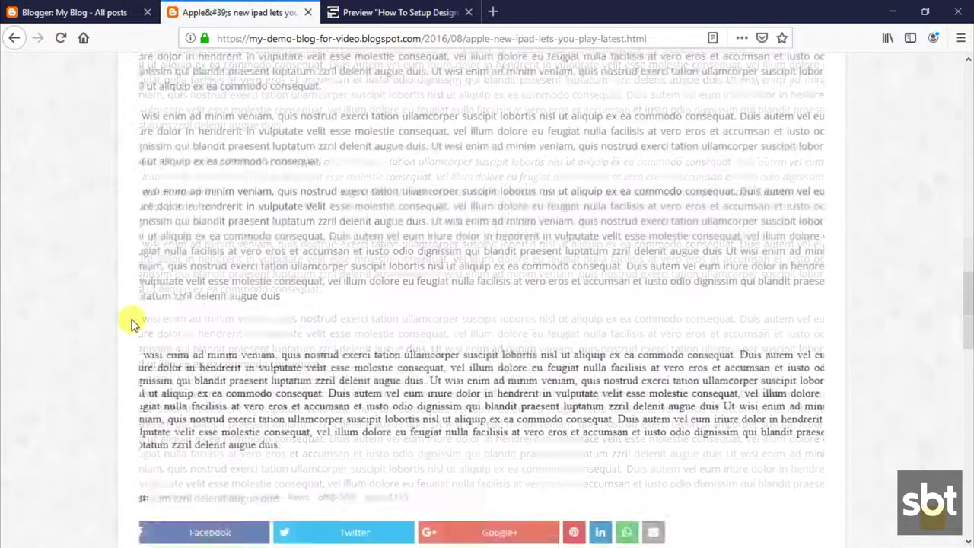
pyautogui.scroll(-5, 130, 326)
pyautogui.scroll(15, 130, 326)
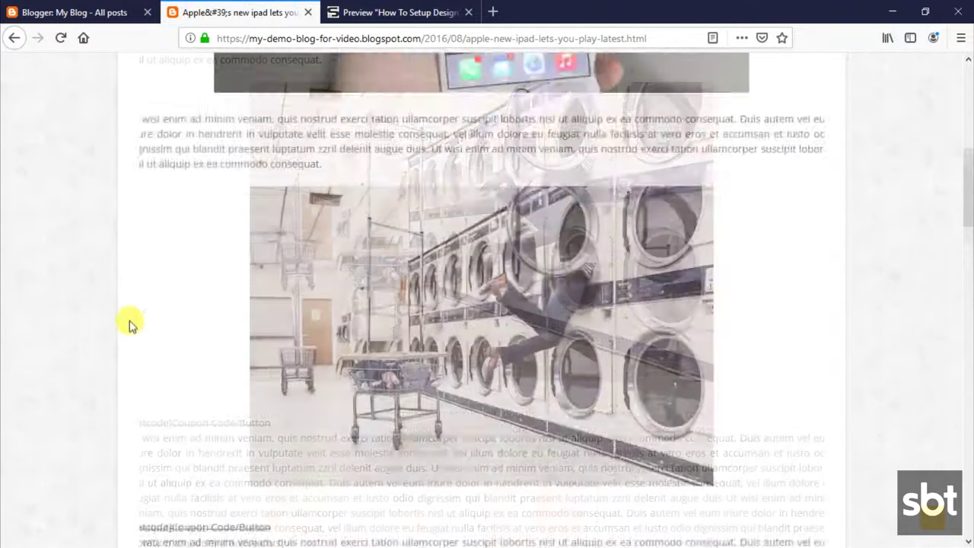
pyautogui.scroll(10, 130, 326)
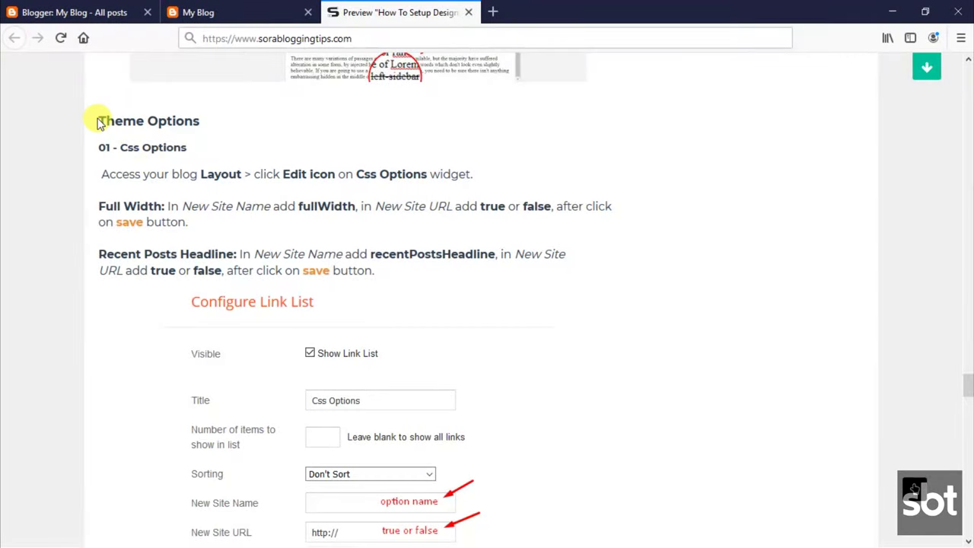
# - Read the documentation's Theme Options section on the Css Options fullWidth and recentPostsHeadline settings
pyautogui.moveTo(100, 119); pyautogui.dragTo(192, 123)
pyautogui.click(164, 137)
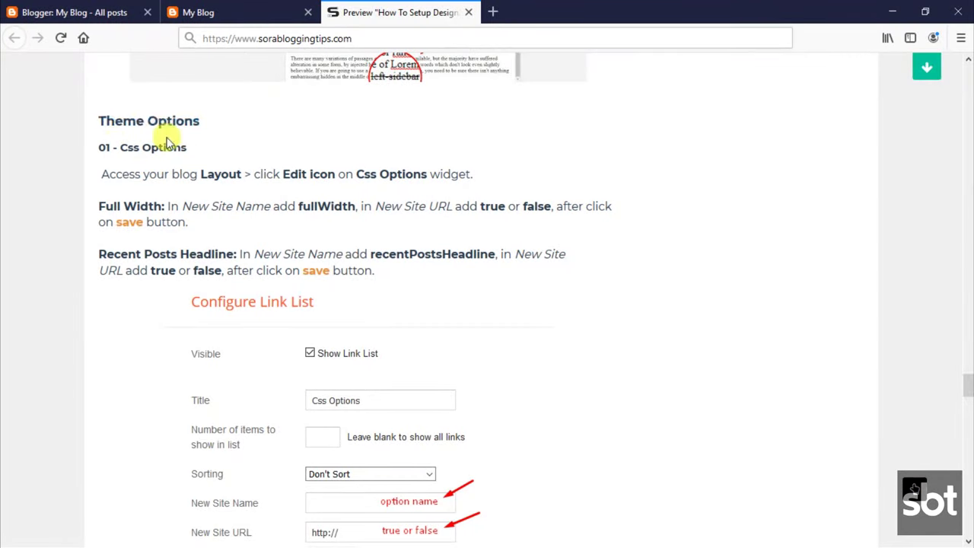
pyautogui.moveTo(101, 148); pyautogui.dragTo(398, 283)
pyautogui.click(310, 244)
pyautogui.scroll(-4, 287, 303)
pyautogui.scroll(-1, 288, 303)
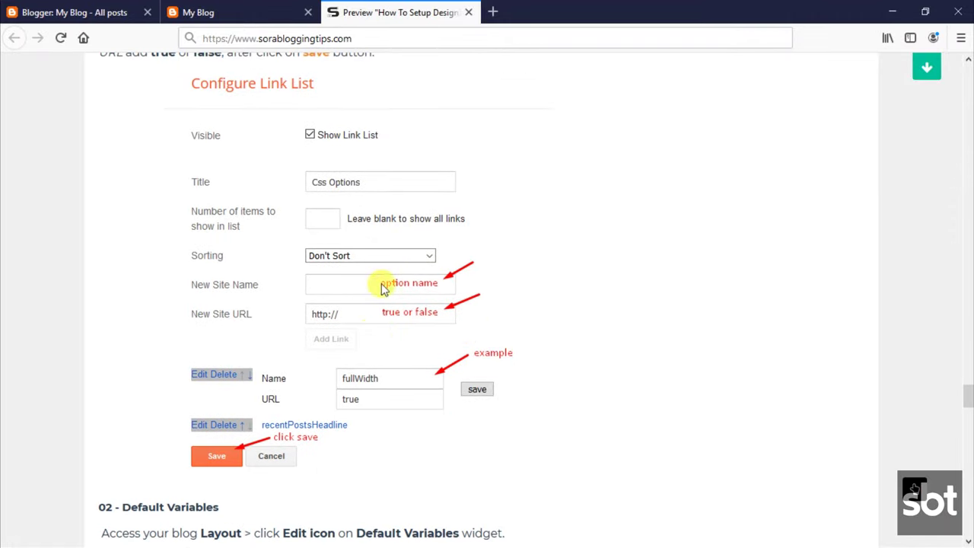
# - Read the documentation's Default Variables section on postPerPage, fixedSidebar, commentsSystem and disqusShortname, including the example configuration
pyautogui.scroll(-8, 347, 428)
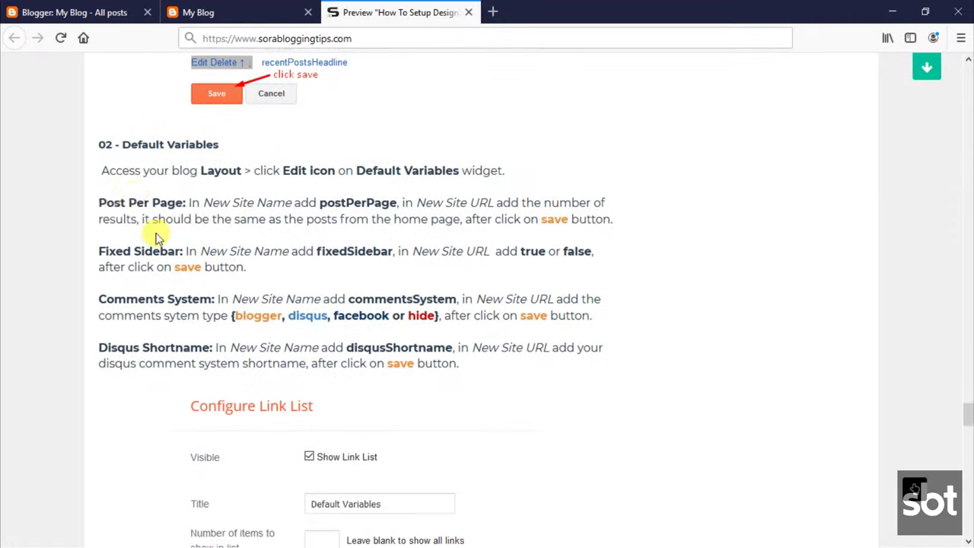
pyautogui.moveTo(99, 143); pyautogui.dragTo(474, 364)
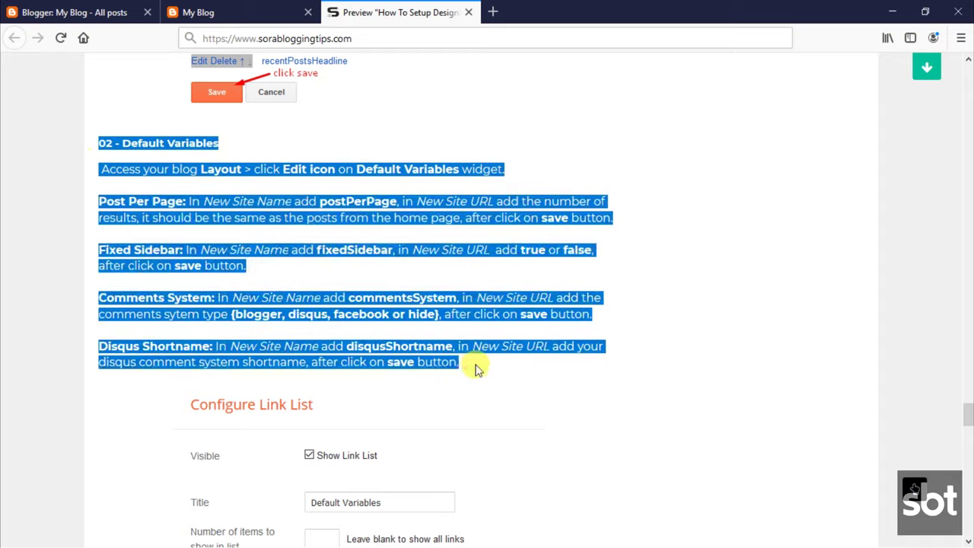
pyautogui.click(270, 195)
pyautogui.scroll(-8, 275, 293)
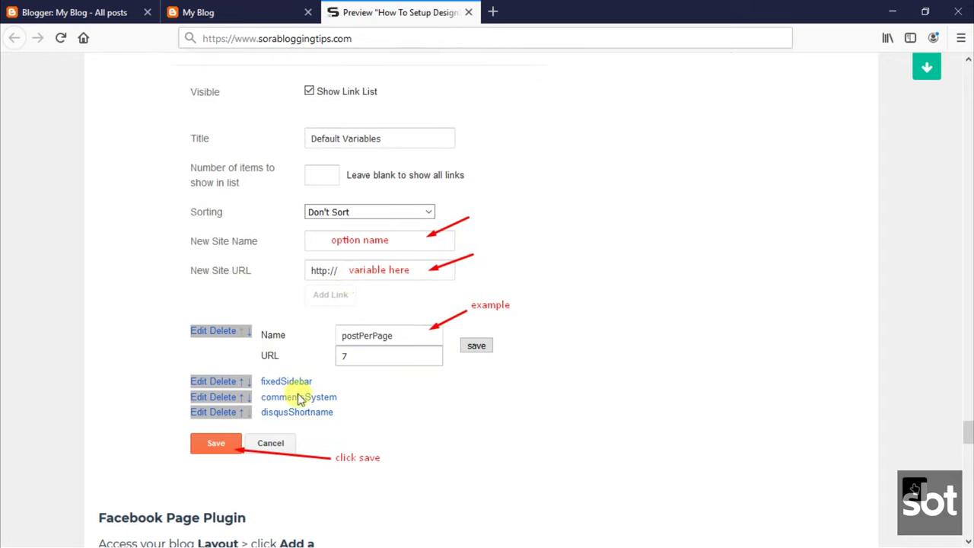
# - In the blog layout's Css Options gadget, set the fullWidth link's URL to false and save the link
pyautogui.click(95, 11)
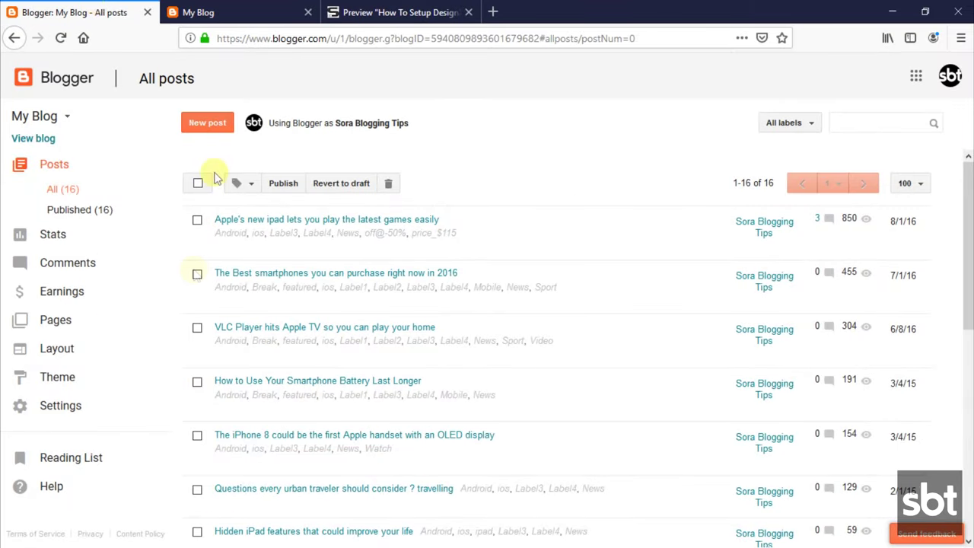
pyautogui.click(77, 356)
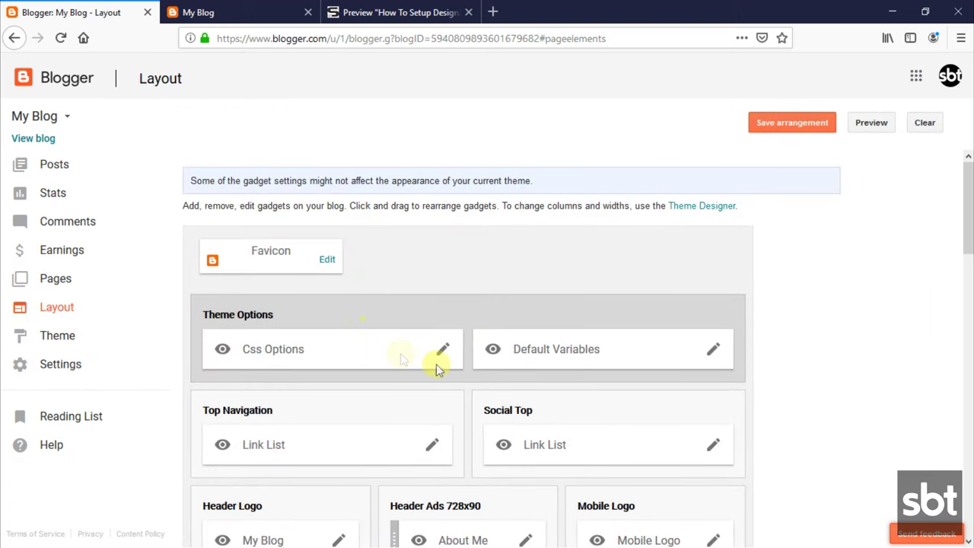
pyautogui.click(442, 349)
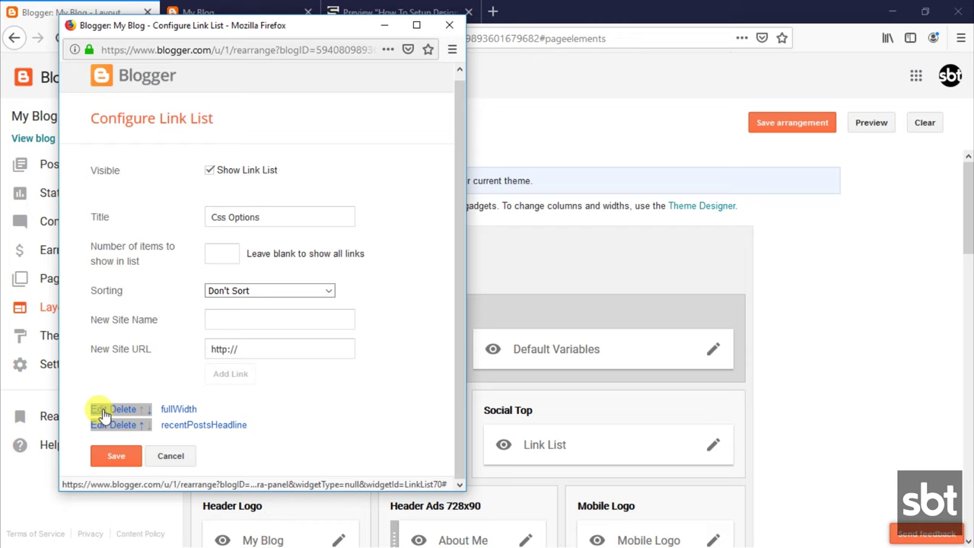
pyautogui.click(103, 412)
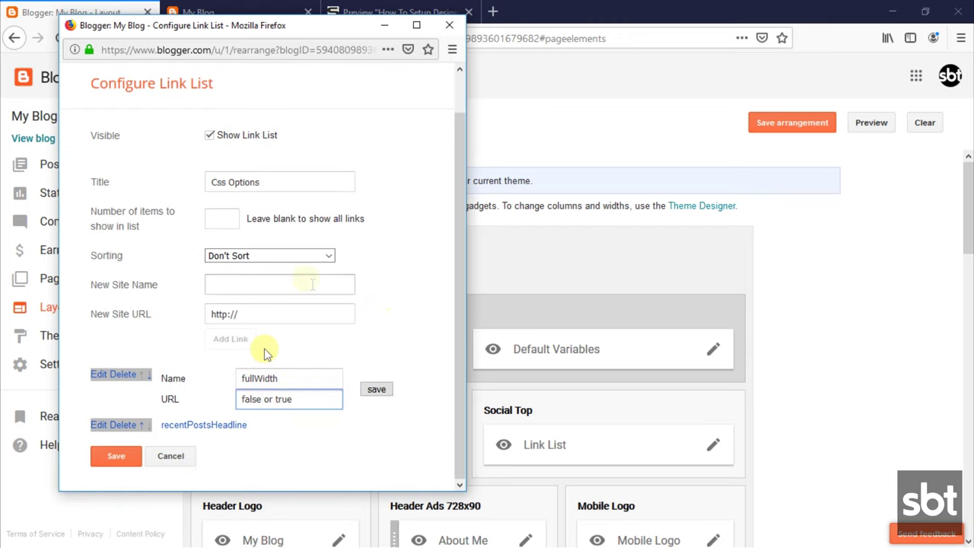
pyautogui.press('BackSpace')
pyautogui.press('BackSpace')
pyautogui.press('BackSpace')
pyautogui.press('BackSpace')
pyautogui.press('BackSpace')
pyautogui.press('BackSpace')
pyautogui.press('BackSpace')
pyautogui.press('BackSpace')
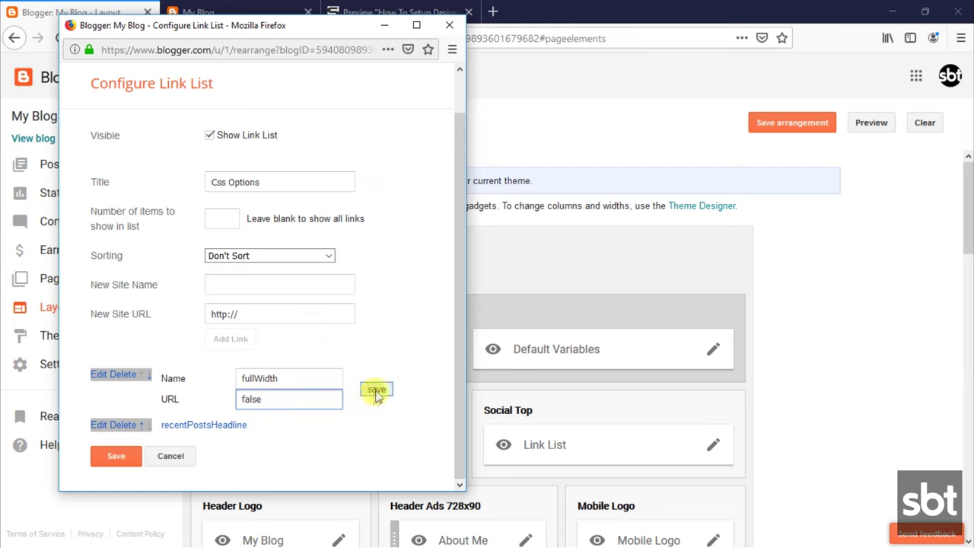
pyautogui.click(376, 391)
# - Set the recentPostsHeadline link's URL to true and save the Css Options gadget
pyautogui.click(104, 426)
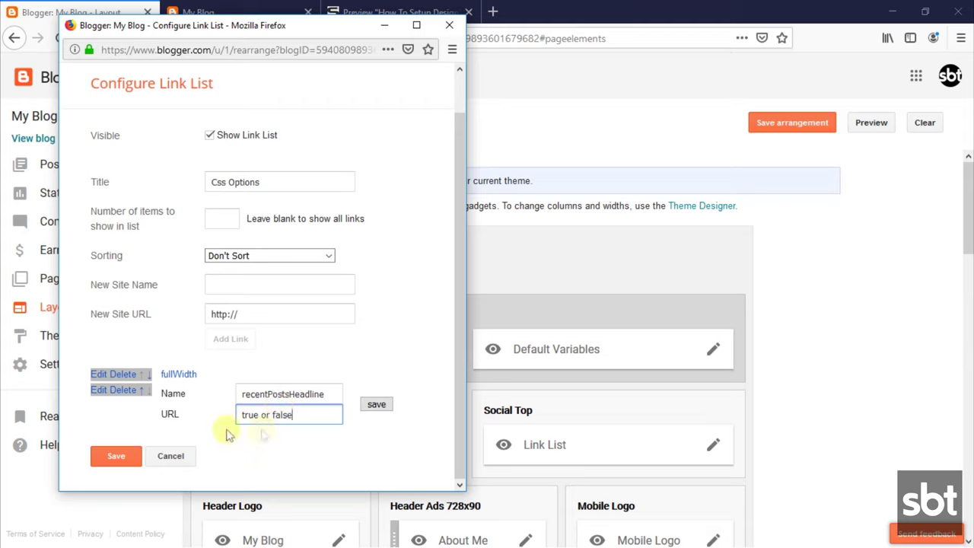
pyautogui.press('BackSpace')
pyautogui.press('BackSpace')
pyautogui.press('BackSpace')
pyautogui.press('BackSpace')
pyautogui.press('BackSpace')
pyautogui.press('BackSpace')
pyautogui.press('BackSpace')
pyautogui.press('BackSpace')
pyautogui.press('BackSpace')
pyautogui.click(376, 404)
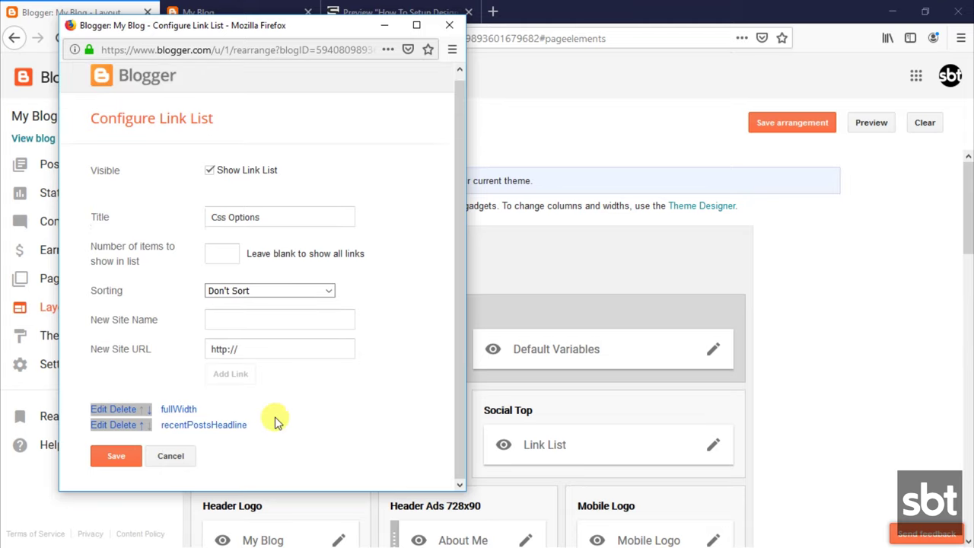
pyautogui.click(116, 457)
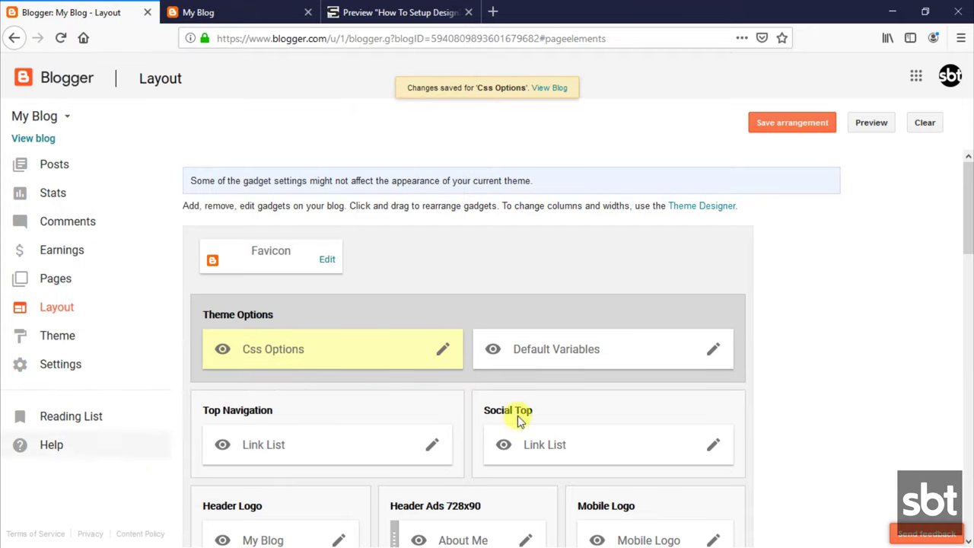
# - Open the Default Variables gadget and save its postPerPage link with the URL value 5
pyautogui.click(714, 351)
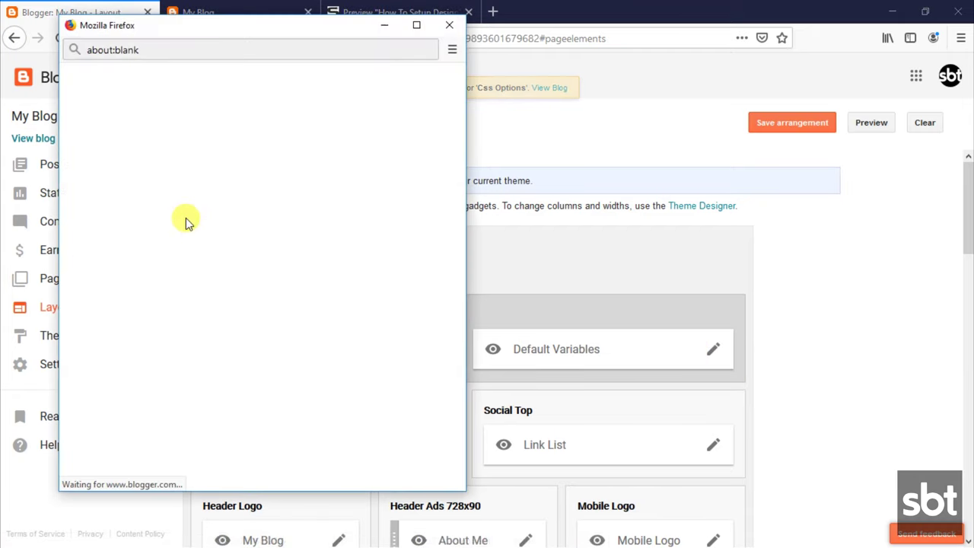
pyautogui.scroll(-1, 215, 304)
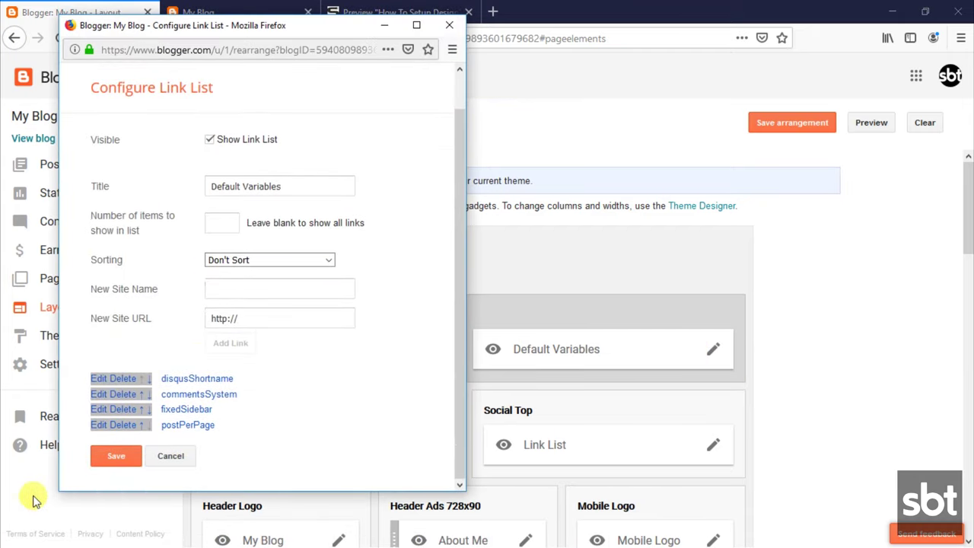
pyautogui.click(99, 425)
pyautogui.scroll(-2, 246, 416)
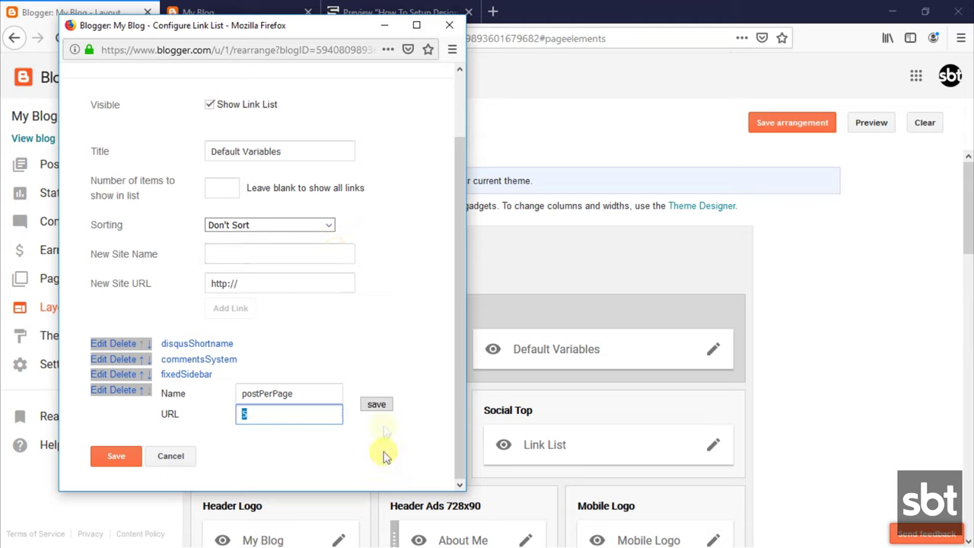
pyautogui.click(378, 404)
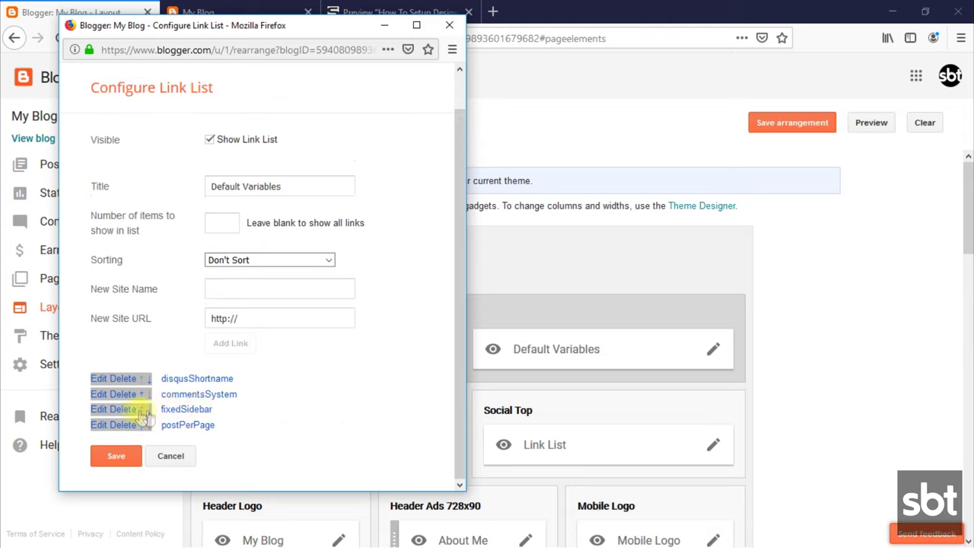
# - Set the fixedSidebar link's URL to true in Default Variables and save the link
pyautogui.click(103, 409)
pyautogui.click(291, 467)
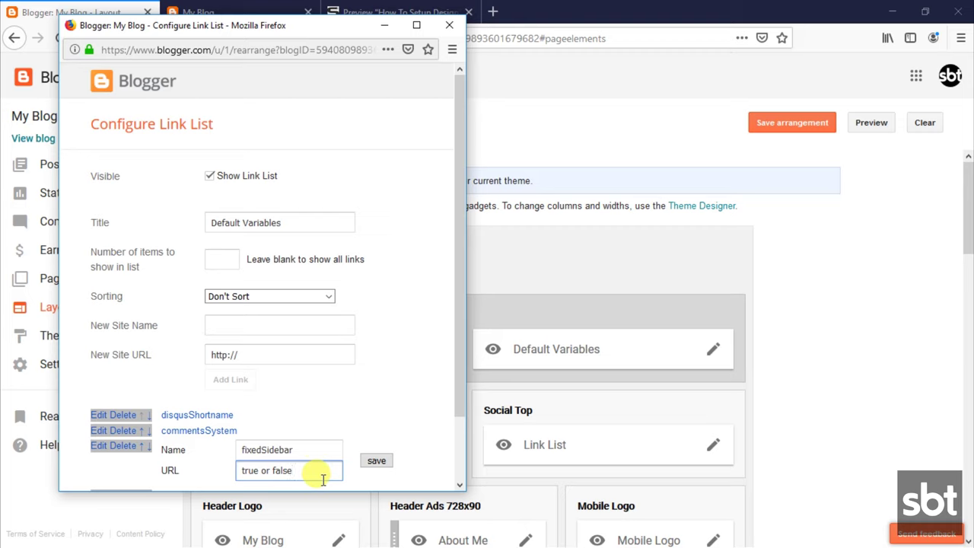
pyautogui.press('BackSpace')
pyautogui.press('BackSpace')
pyautogui.press('BackSpace')
pyautogui.press('BackSpace')
pyautogui.press('BackSpace')
pyautogui.press('BackSpace')
pyautogui.press('BackSpace')
pyautogui.press('BackSpace')
pyautogui.press('BackSpace')
pyautogui.click(376, 460)
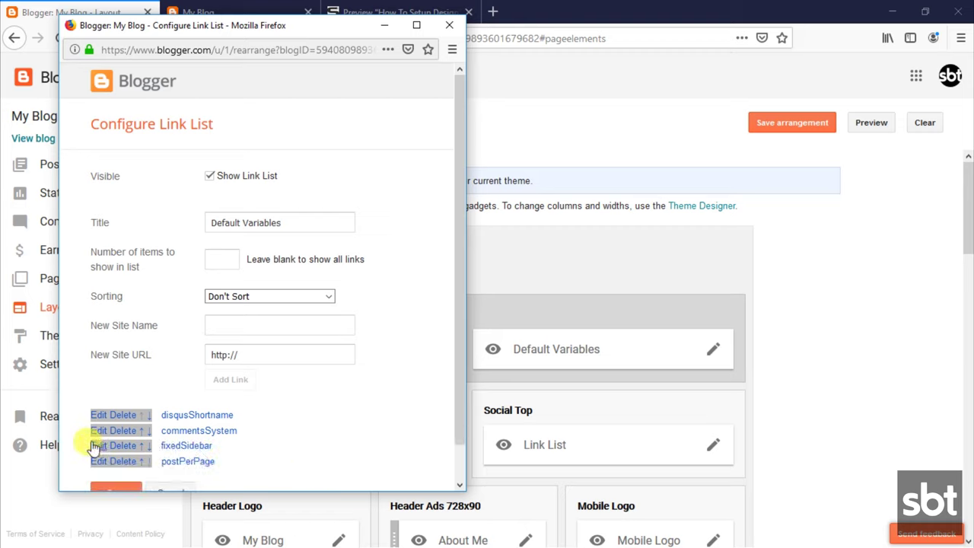
# - Open the URL value of the commentsSystem link in Default Variables for editing
pyautogui.click(99, 431)
pyautogui.click(294, 455)
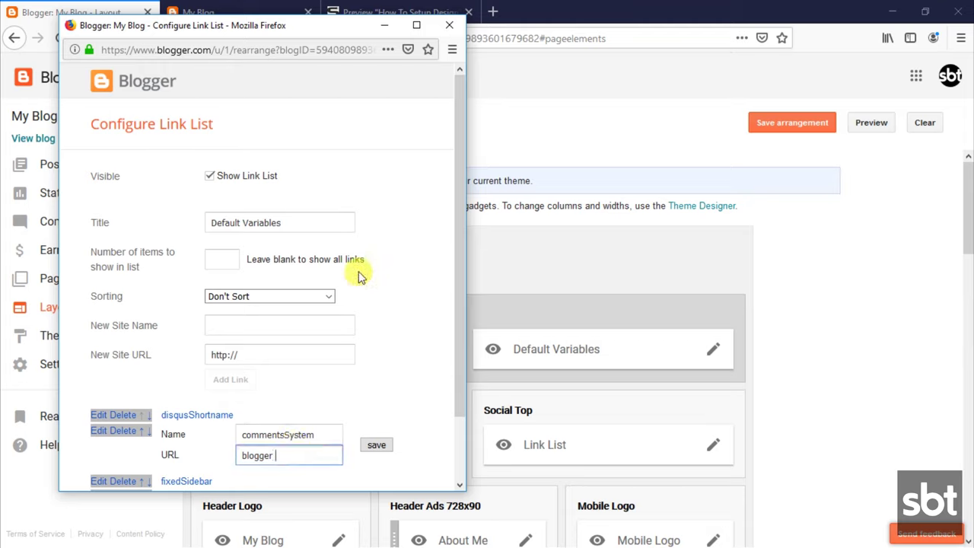